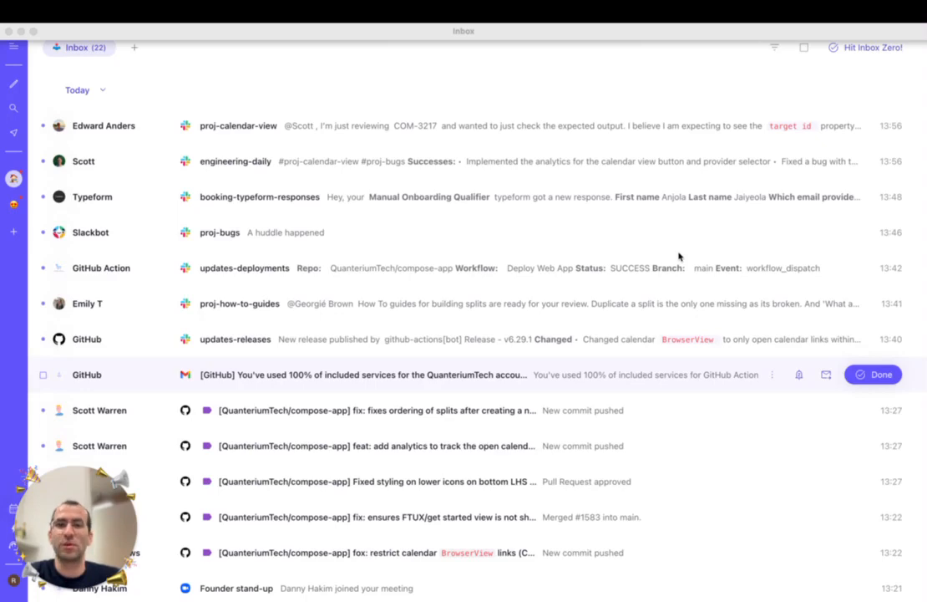
Look through the messages from all connected tools in the main inbox and return to the newest ones.
{"action": "left_click", "coordinate": [143, 80]}
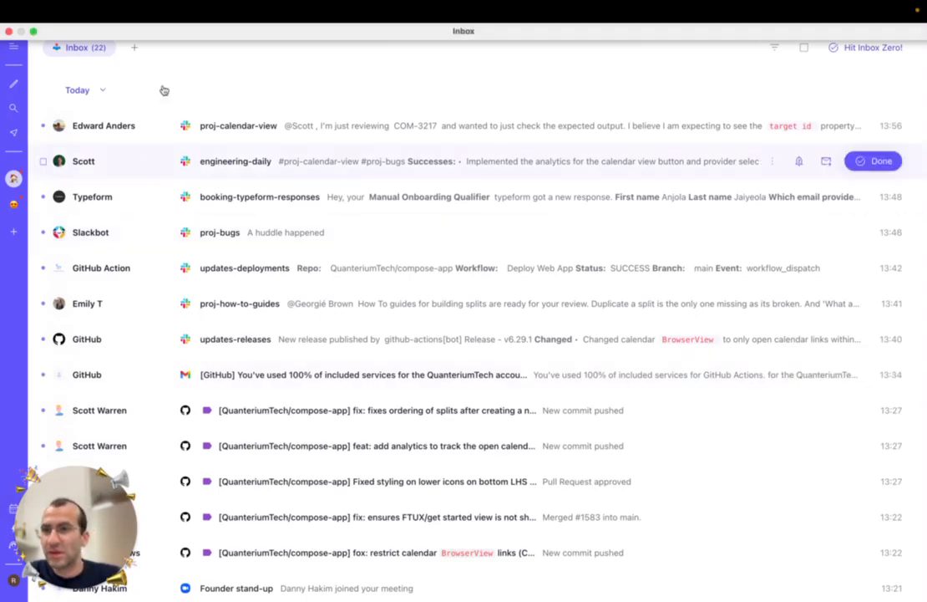
{"action": "scroll", "coordinate": [167, 209], "scroll_direction": "down", "scroll_amount": 2}
{"action": "scroll", "coordinate": [200, 268], "scroll_direction": "down", "scroll_amount": 5}
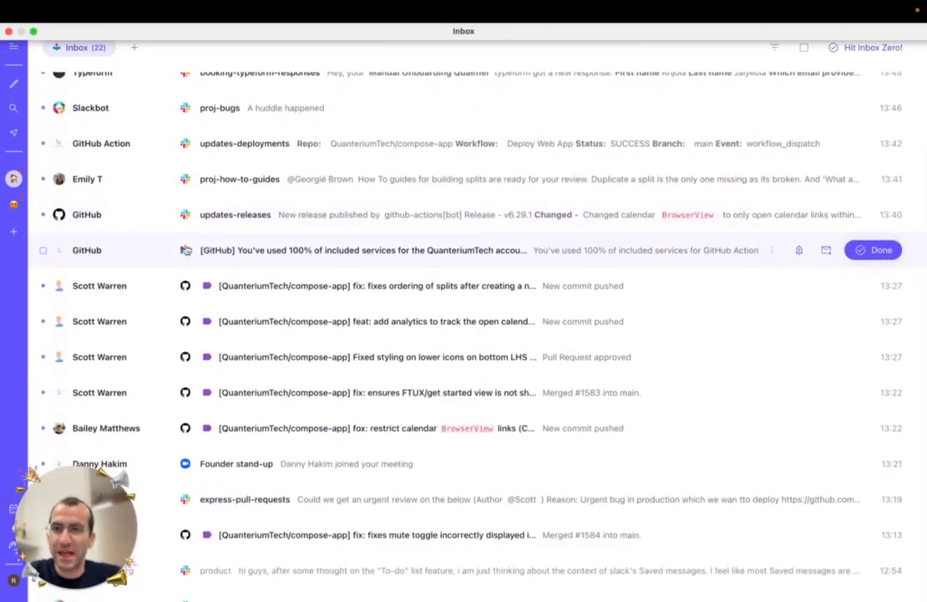
{"action": "scroll", "coordinate": [238, 376], "scroll_direction": "down", "scroll_amount": 10}
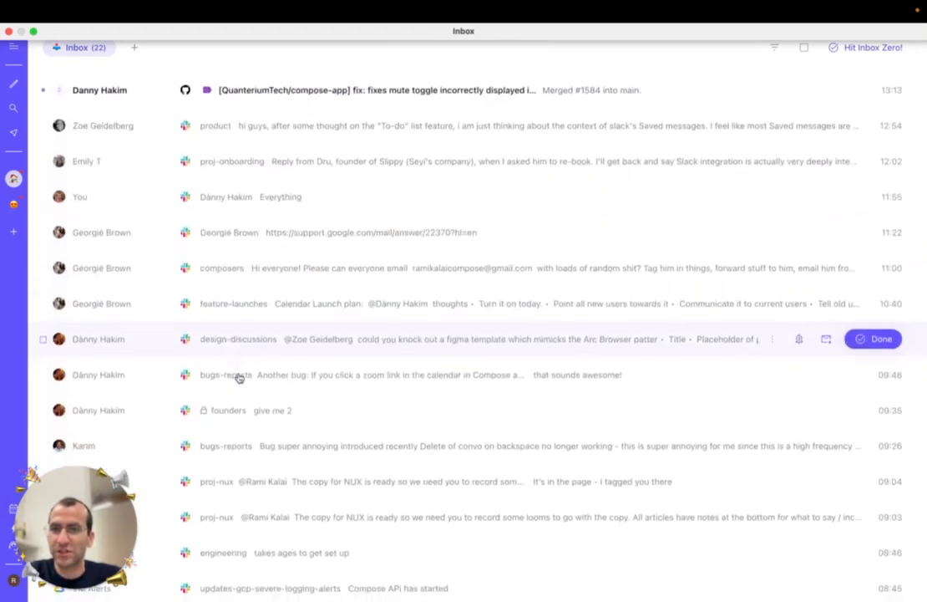
{"action": "scroll", "coordinate": [238, 376], "scroll_direction": "up", "scroll_amount": 15}
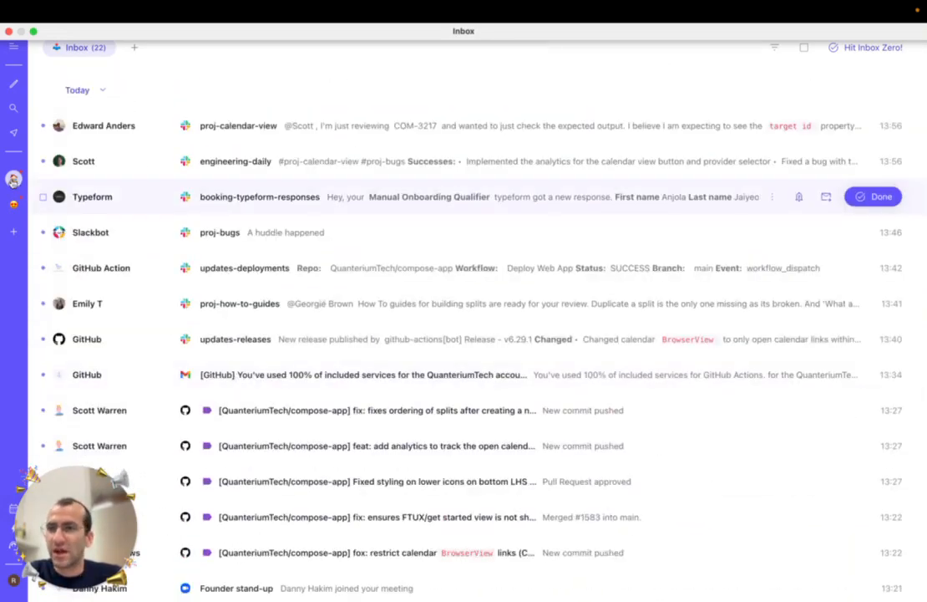
Review which accounts are included in the General headspace's settings, and close them.
{"action": "right_click", "coordinate": [14, 178]}
{"action": "left_click", "coordinate": [65, 157]}
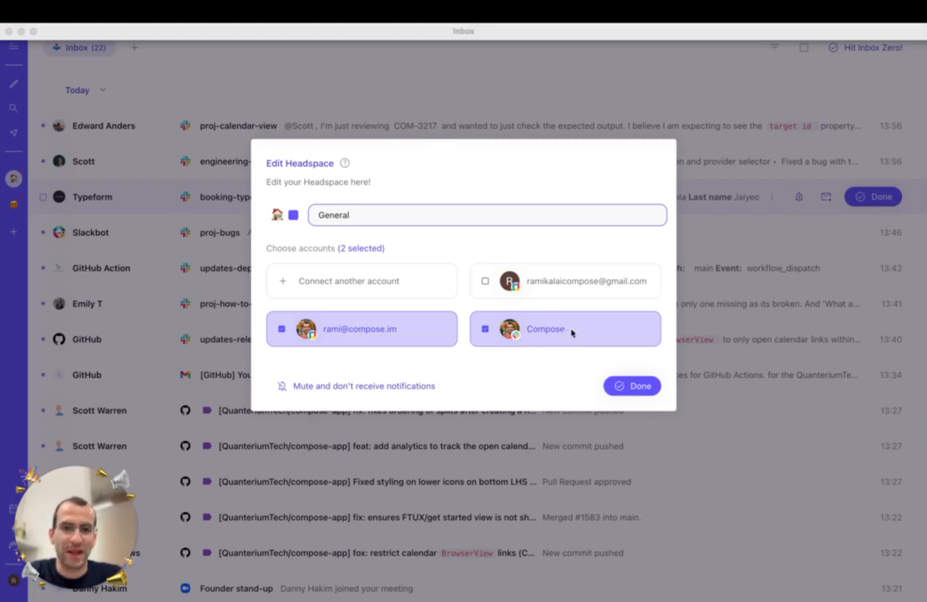
{"action": "left_click", "coordinate": [618, 386]}
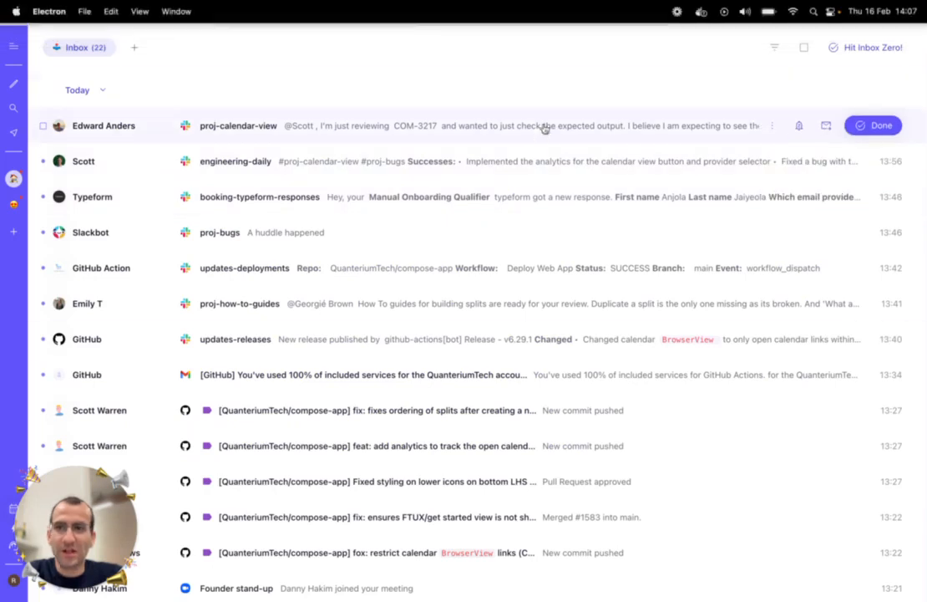
Create a Calendar split from the pre-built template, keeping grouping by date and muted notifications.
{"action": "left_click", "coordinate": [134, 50]}
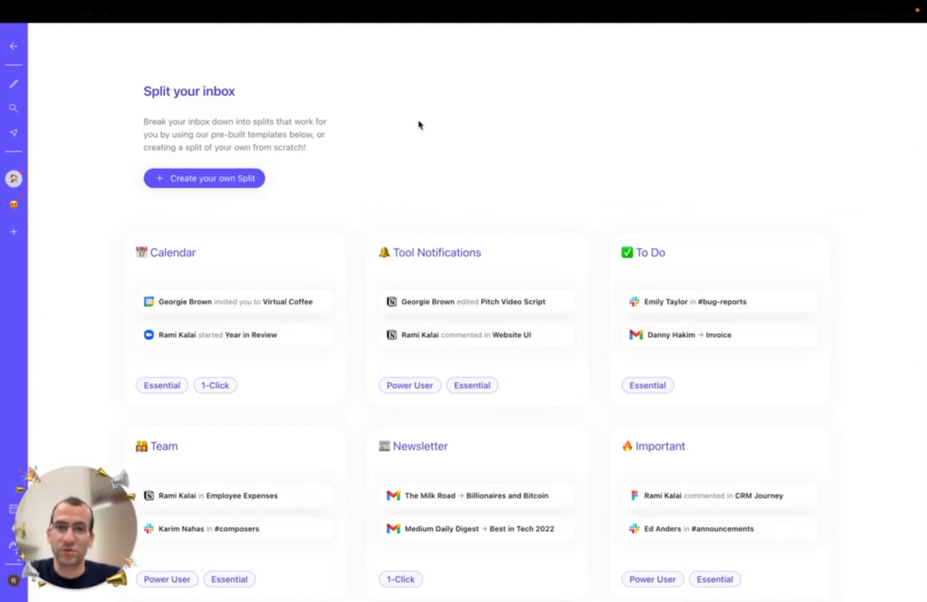
{"action": "scroll", "coordinate": [418, 124], "scroll_direction": "down", "scroll_amount": 1}
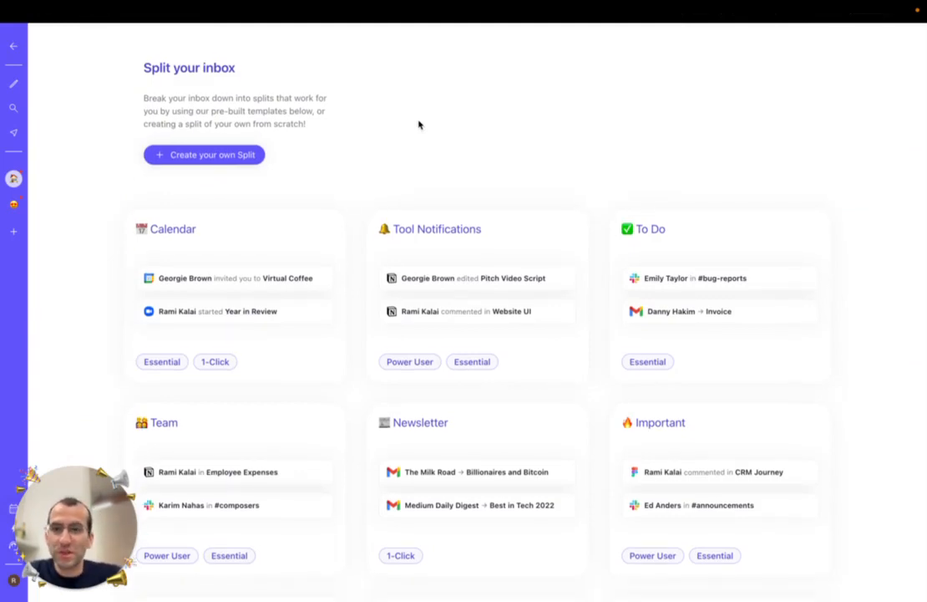
{"action": "scroll", "coordinate": [419, 124], "scroll_direction": "down", "scroll_amount": 1}
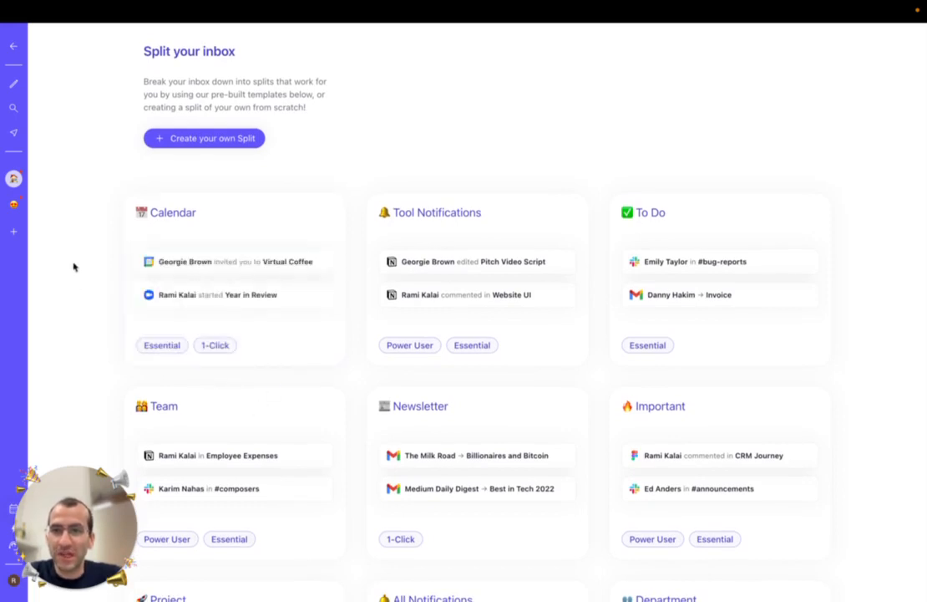
{"action": "left_click", "coordinate": [196, 281]}
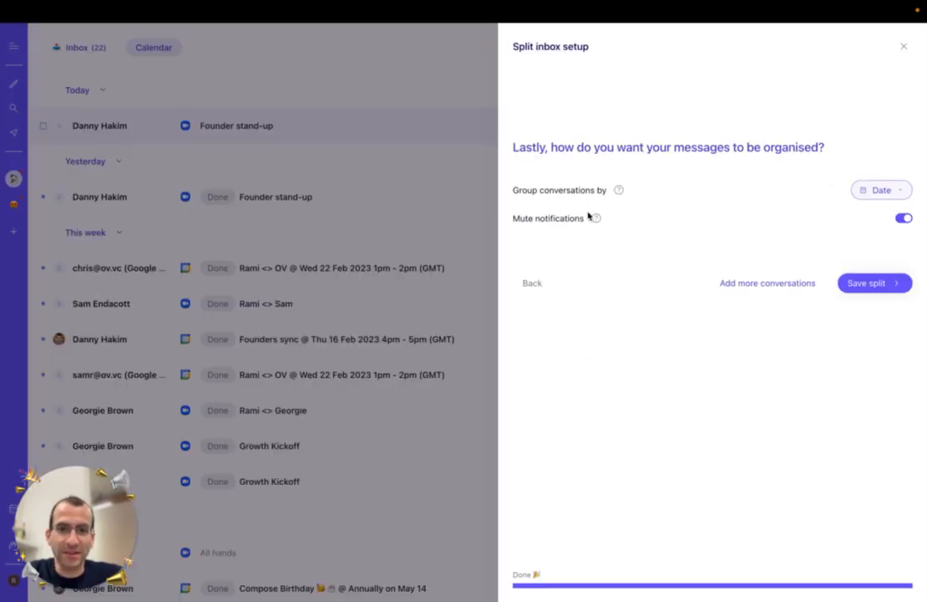
{"action": "left_click", "coordinate": [871, 285]}
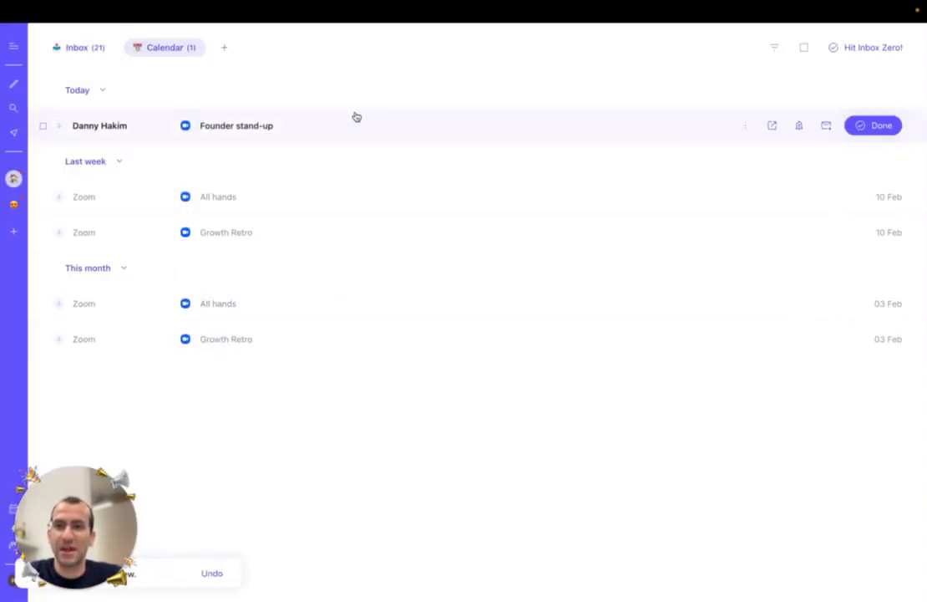
Create a Newsletter split from the pre-built template, keeping grouping by unread and muted notifications.
{"action": "left_click", "coordinate": [225, 47]}
{"action": "scroll", "coordinate": [410, 242], "scroll_direction": "down", "scroll_amount": 1}
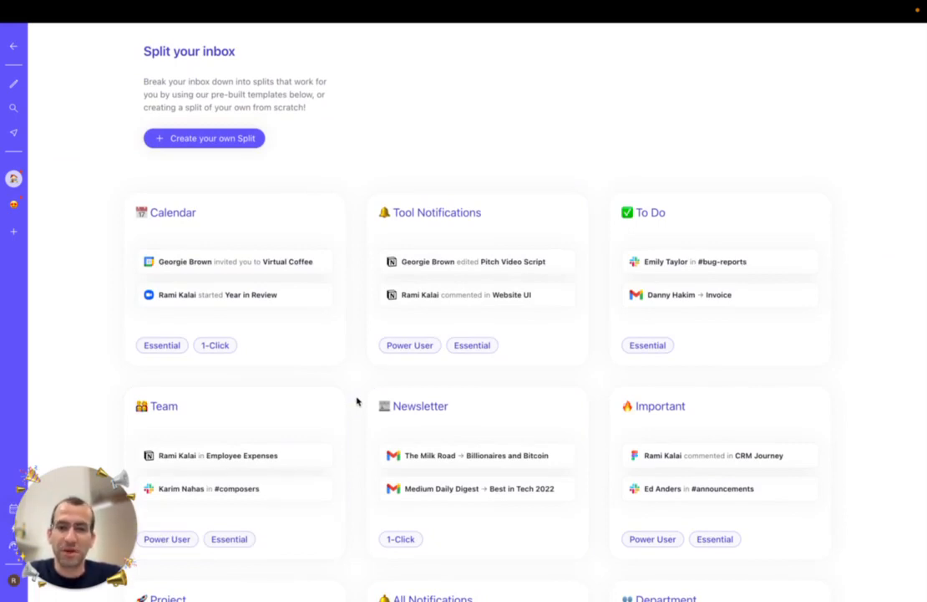
{"action": "left_click", "coordinate": [476, 536]}
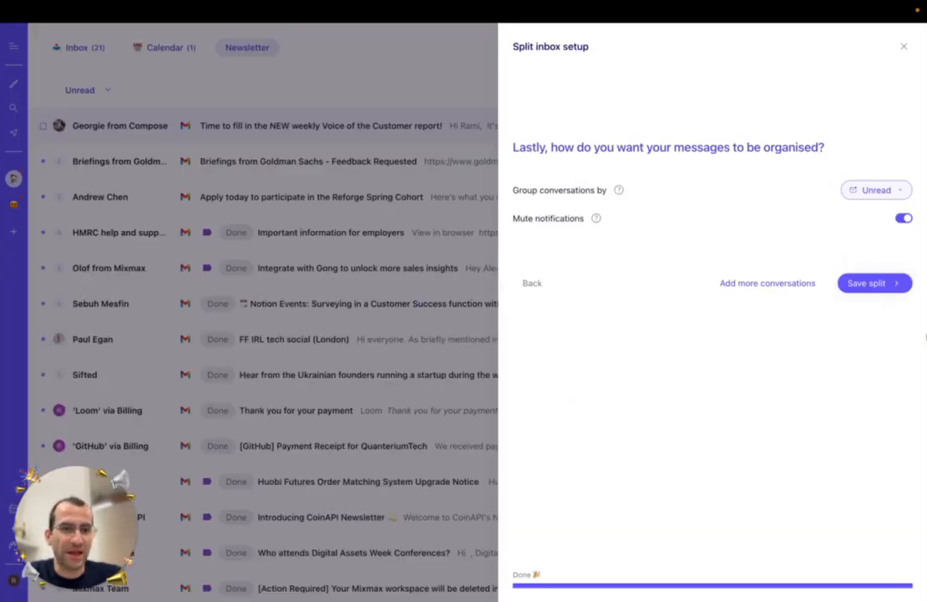
{"action": "left_click", "coordinate": [872, 284]}
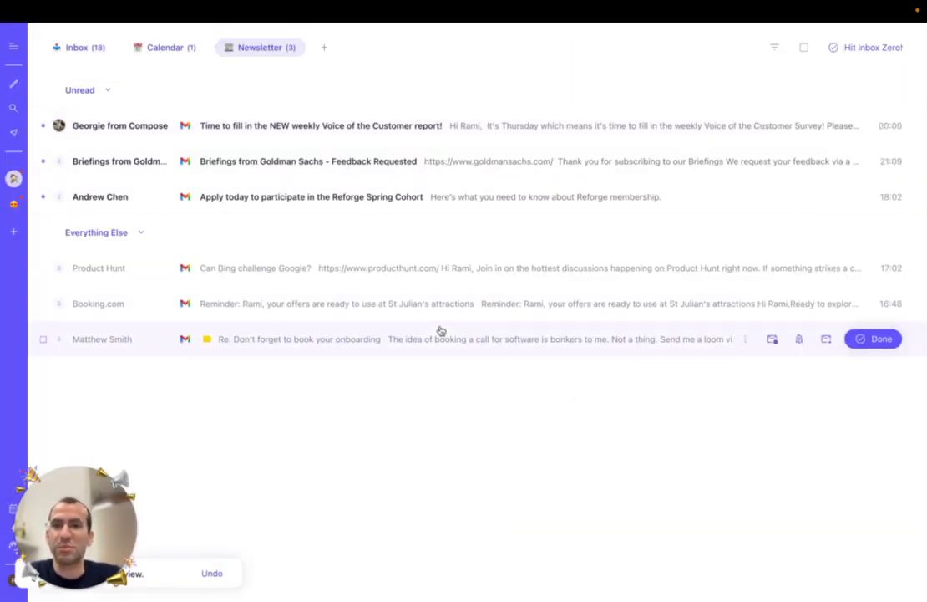
Start another split from the Tool Notifications template, keeping its suggested name and bell emoji.
{"action": "left_click", "coordinate": [93, 48]}
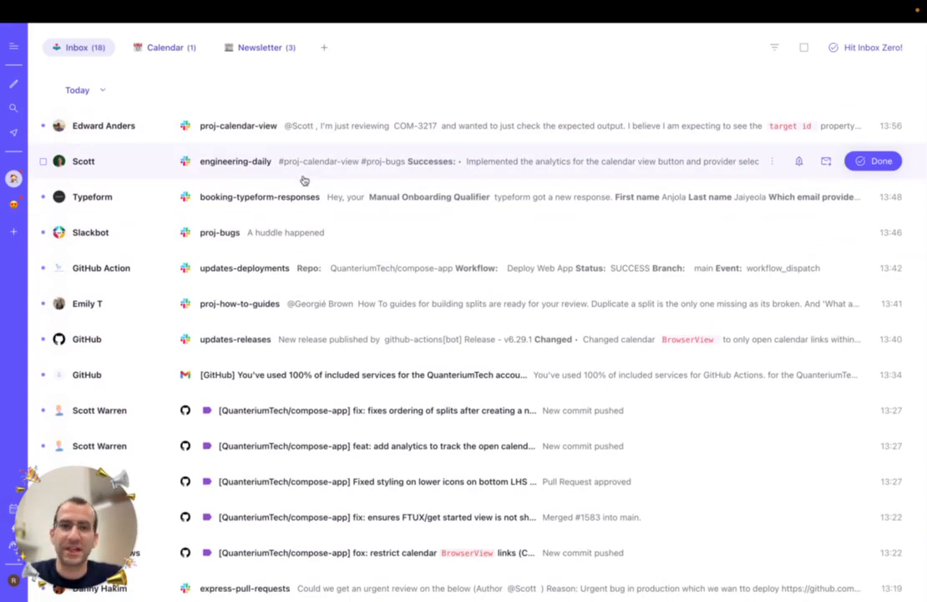
{"action": "left_click", "coordinate": [325, 50]}
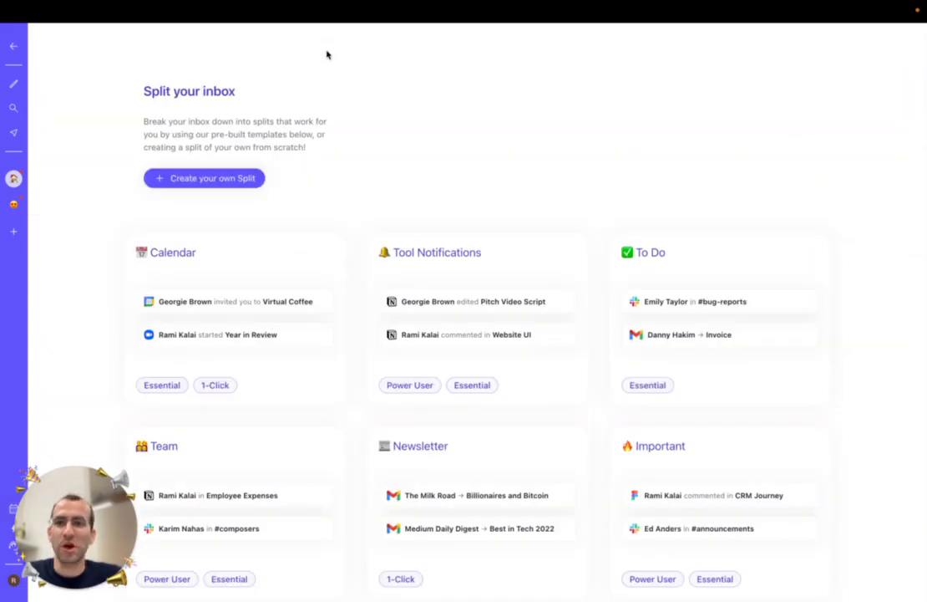
{"action": "scroll", "coordinate": [384, 205], "scroll_direction": "down", "scroll_amount": 1}
{"action": "scroll", "coordinate": [412, 176], "scroll_direction": "up", "scroll_amount": 1}
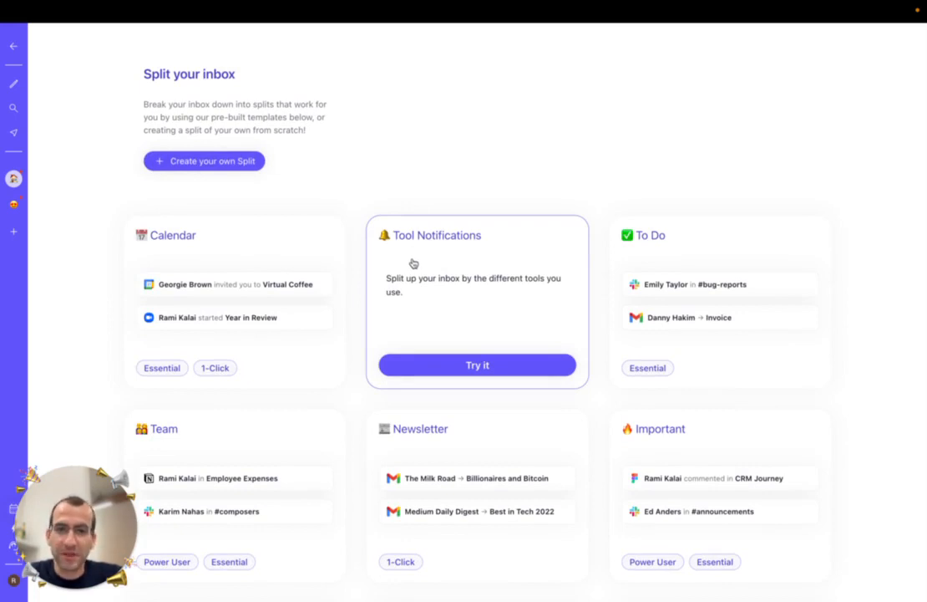
{"action": "left_click", "coordinate": [412, 263]}
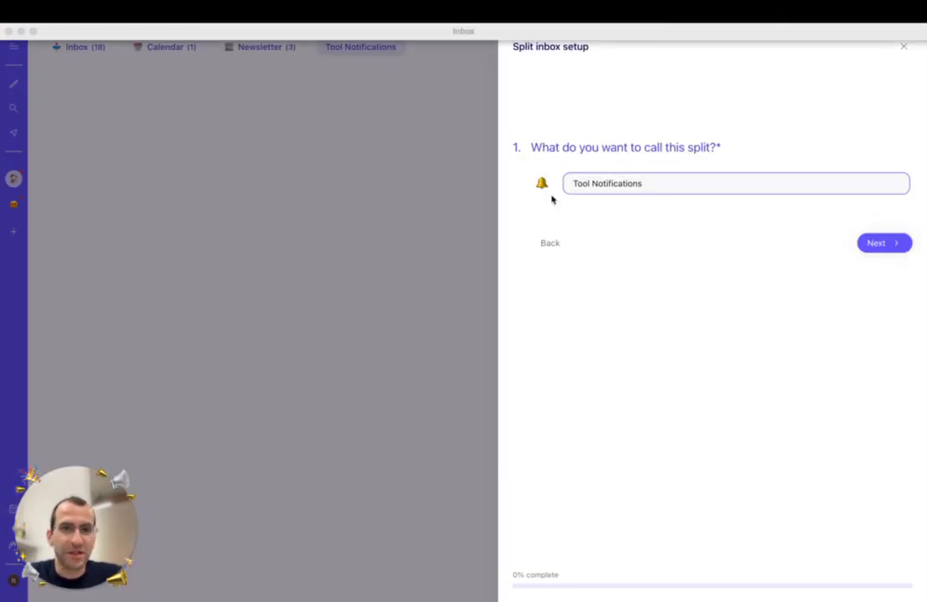
{"action": "double_click", "coordinate": [659, 182]}
{"action": "left_click", "coordinate": [647, 270]}
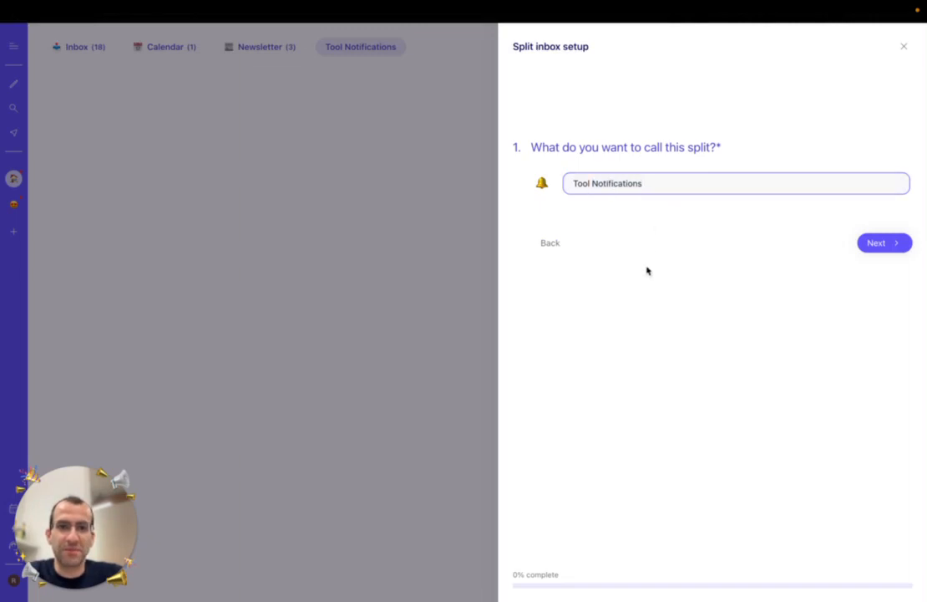
{"action": "left_click", "coordinate": [542, 184]}
{"action": "left_click", "coordinate": [628, 148]}
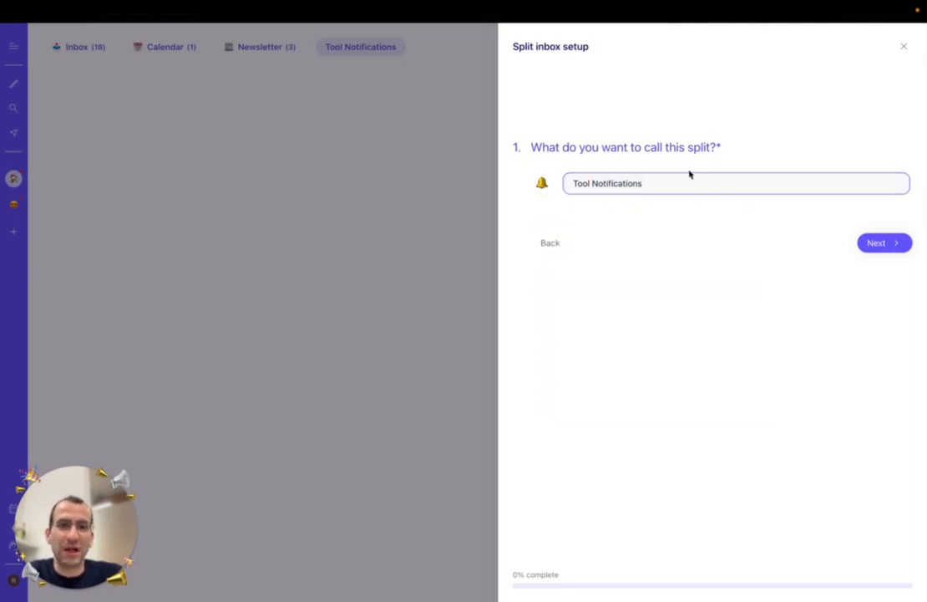
{"action": "left_click", "coordinate": [879, 244]}
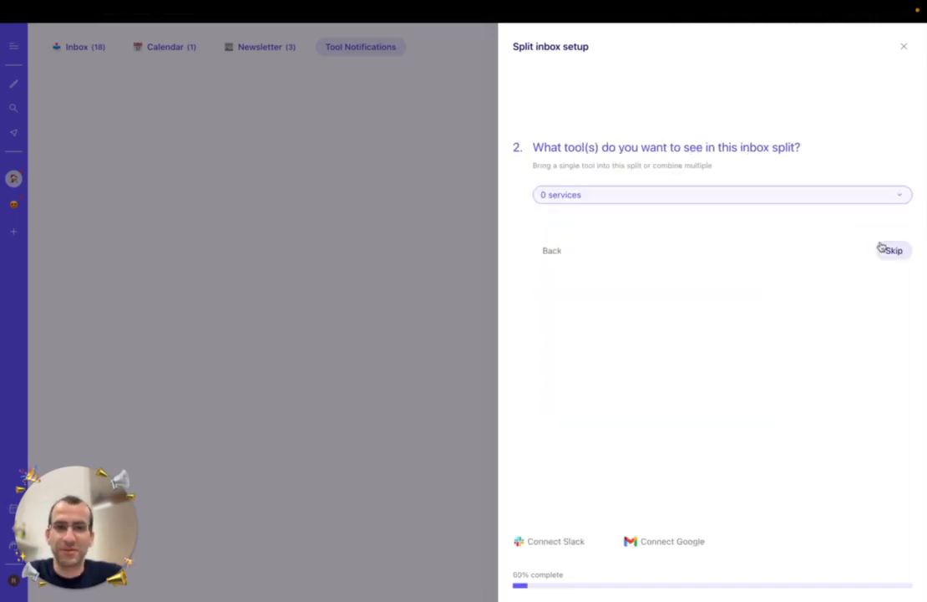
Choose GitHub and Notion as the tools included in the Tool Notifications split.
{"action": "left_click", "coordinate": [670, 204]}
{"action": "scroll", "coordinate": [614, 310], "scroll_direction": "down", "scroll_amount": 4}
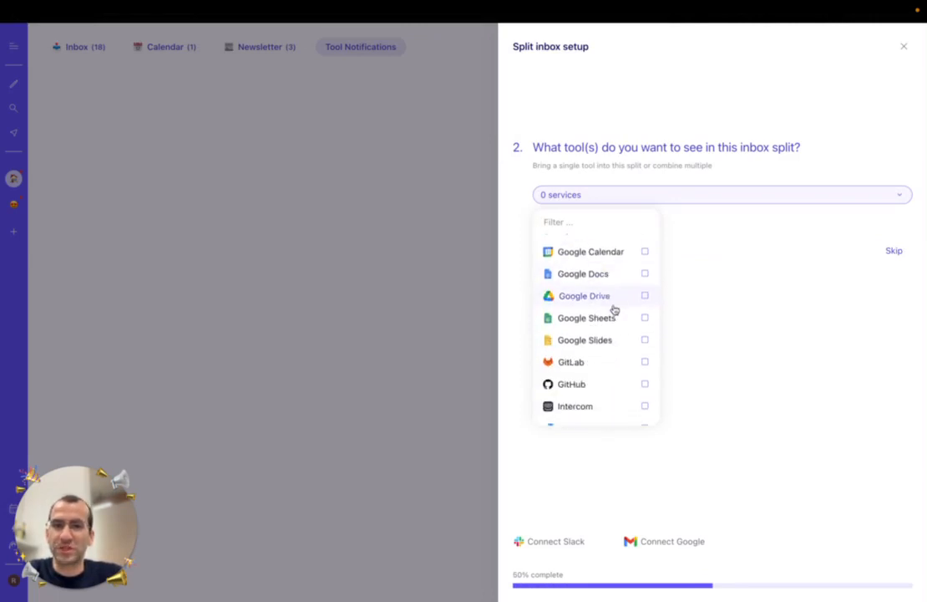
{"action": "scroll", "coordinate": [614, 310], "scroll_direction": "down", "scroll_amount": 1}
{"action": "scroll", "coordinate": [614, 310], "scroll_direction": "down", "scroll_amount": 1}
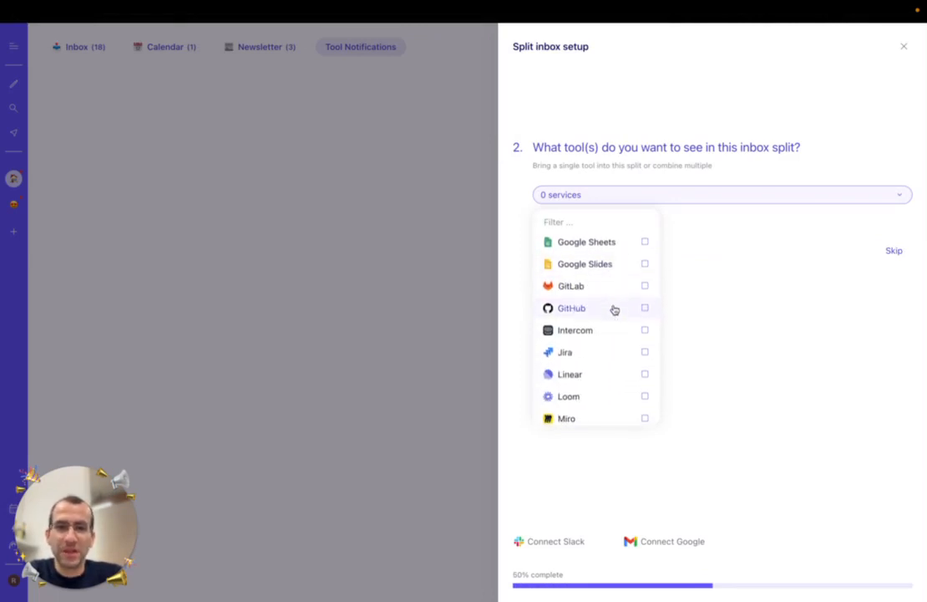
{"action": "left_click", "coordinate": [630, 308]}
{"action": "scroll", "coordinate": [615, 380], "scroll_direction": "down", "scroll_amount": 3}
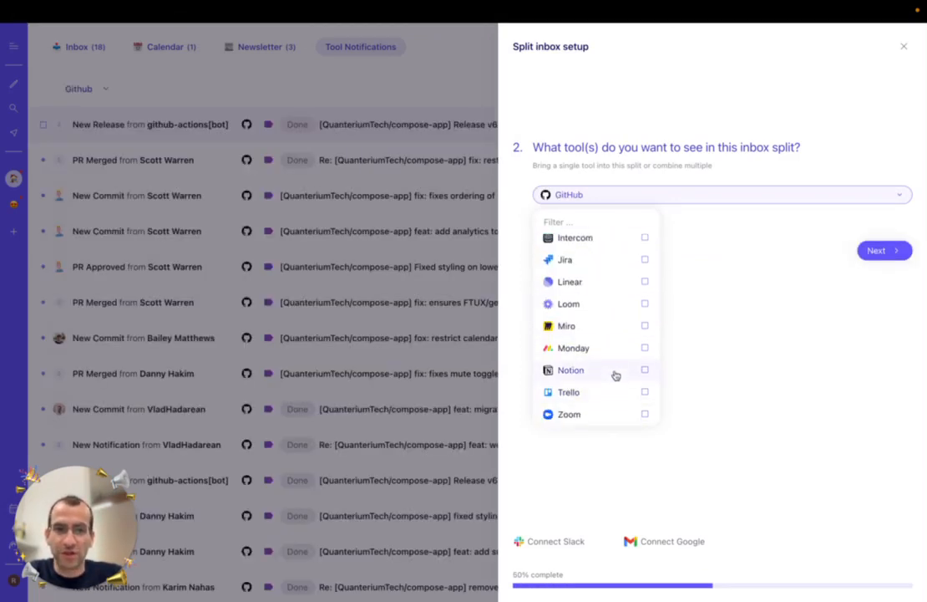
{"action": "left_click", "coordinate": [616, 372]}
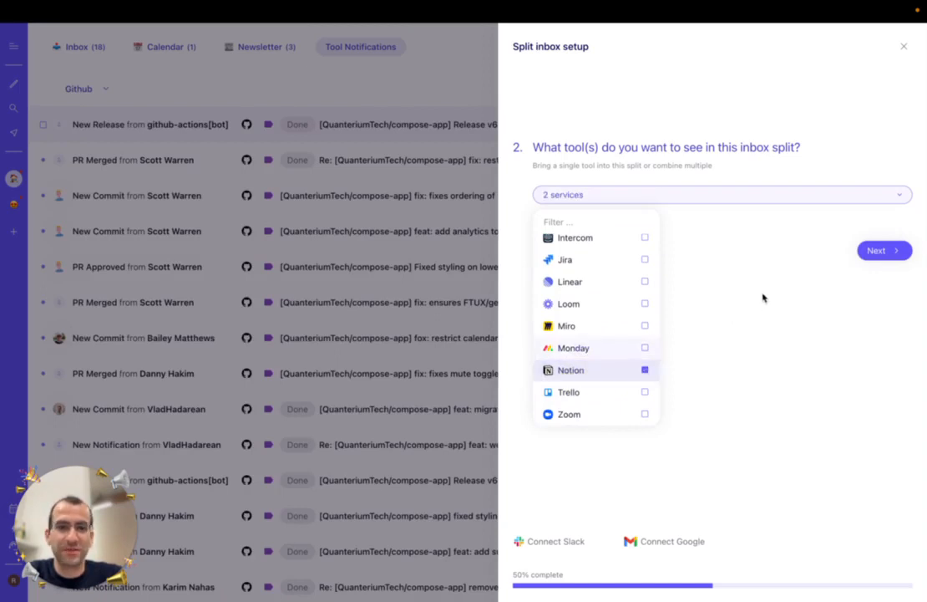
{"action": "left_click", "coordinate": [901, 254]}
{"action": "left_click", "coordinate": [901, 255]}
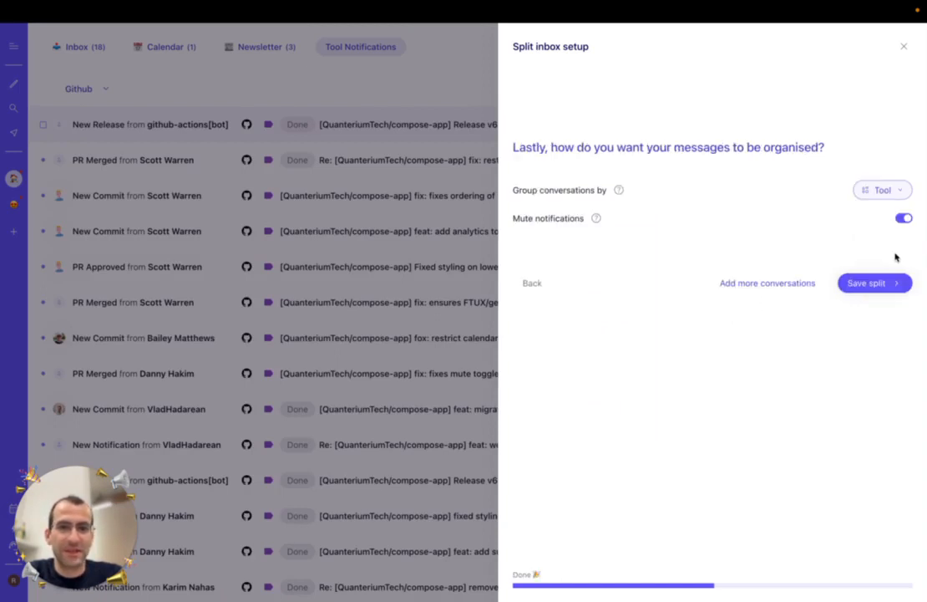
Group the Tool Notifications split's conversations by date, save the split and look through its messages.
{"action": "left_click", "coordinate": [888, 190]}
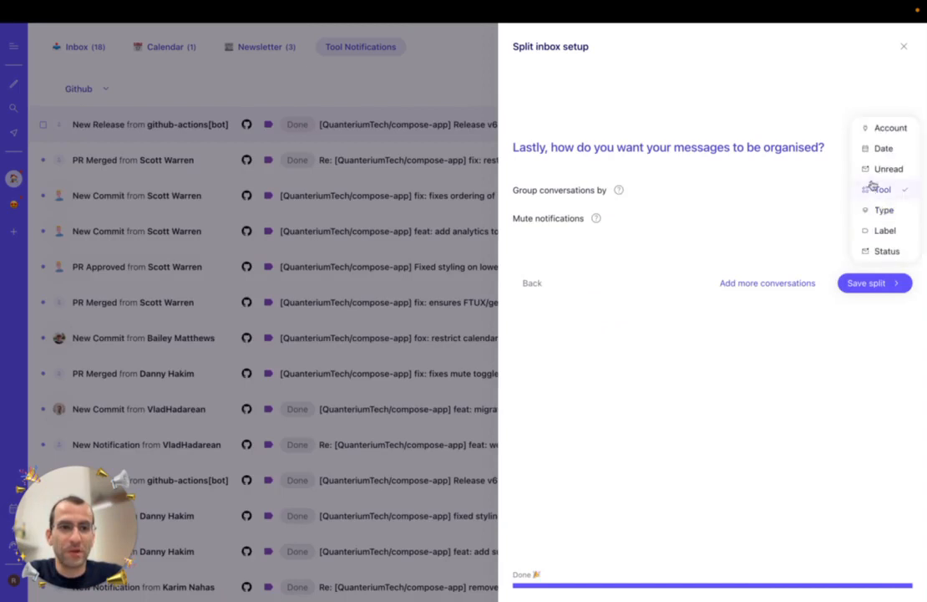
{"action": "left_click", "coordinate": [890, 151]}
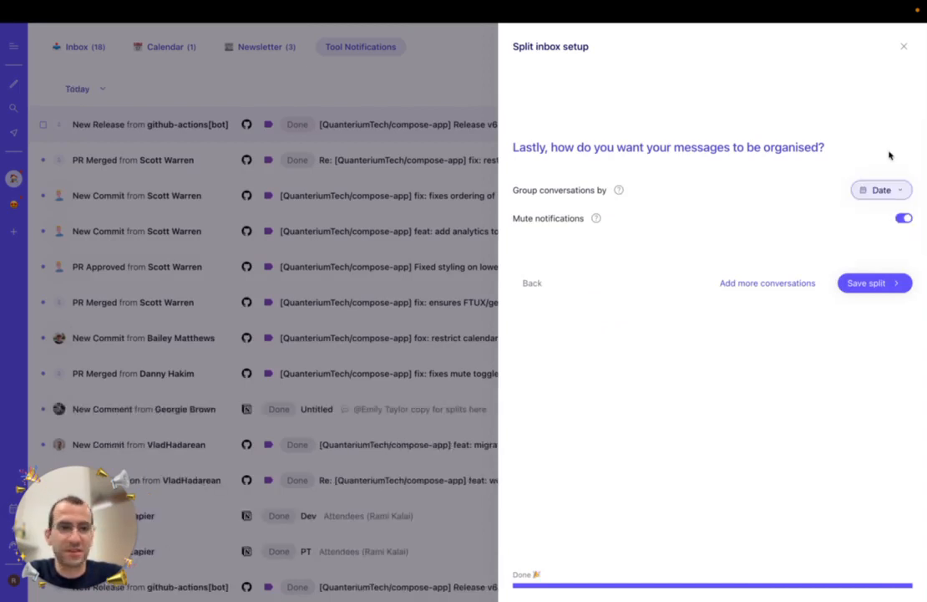
{"action": "left_click", "coordinate": [866, 285]}
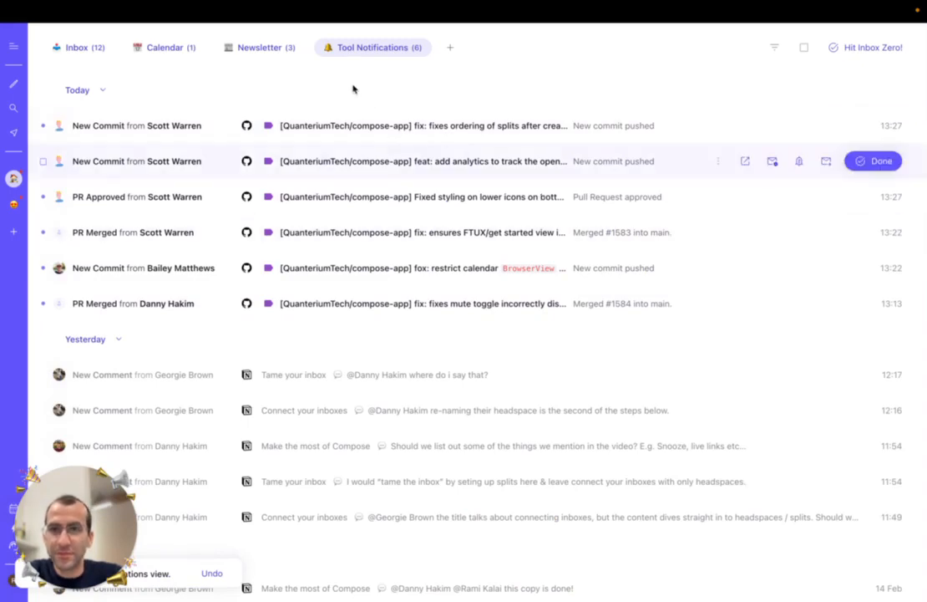
{"action": "scroll", "coordinate": [337, 270], "scroll_direction": "down", "scroll_amount": 3}
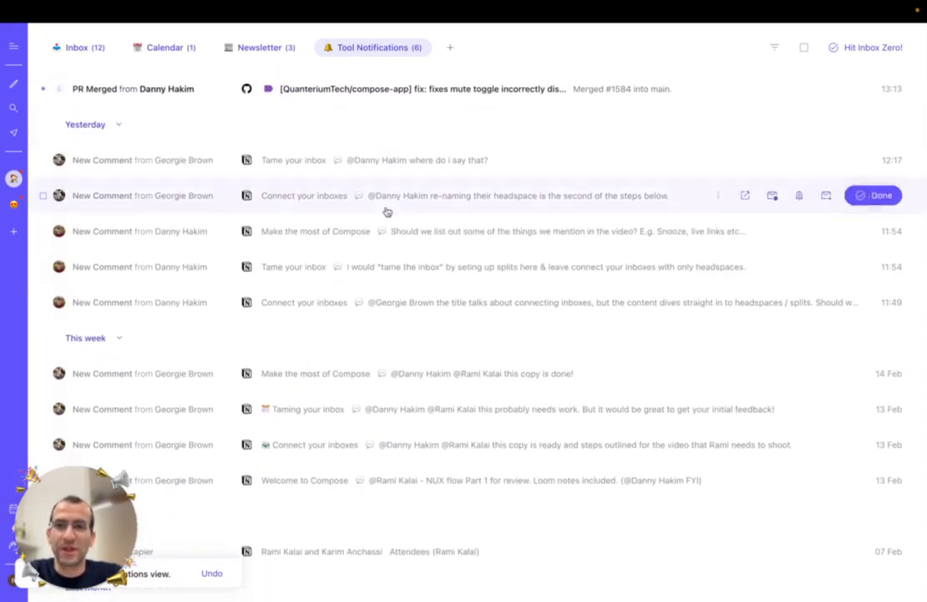
{"action": "scroll", "coordinate": [383, 324], "scroll_direction": "up", "scroll_amount": 3}
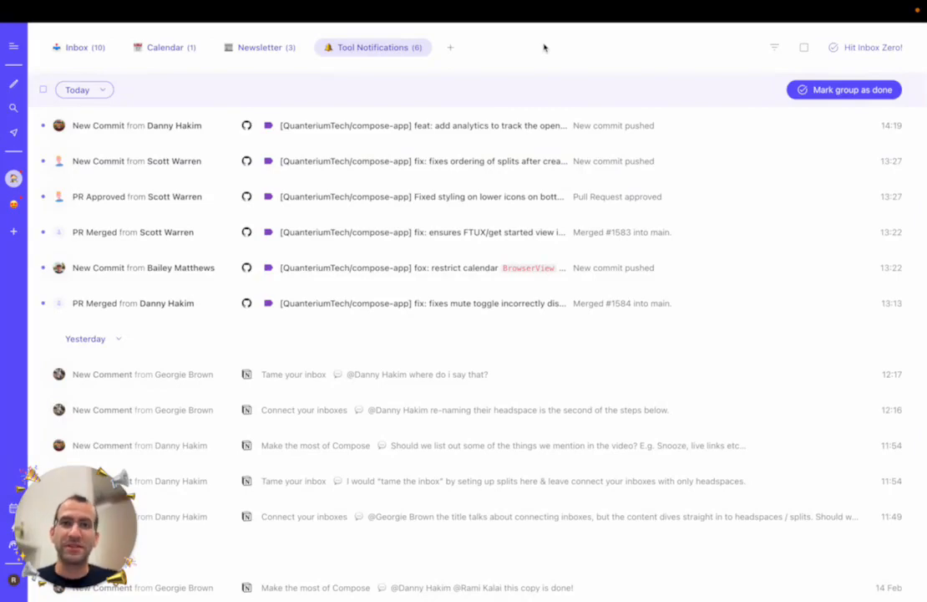
Start a new split from scratch, name it Team and give it the blue heart emoji.
{"action": "left_click", "coordinate": [451, 48]}
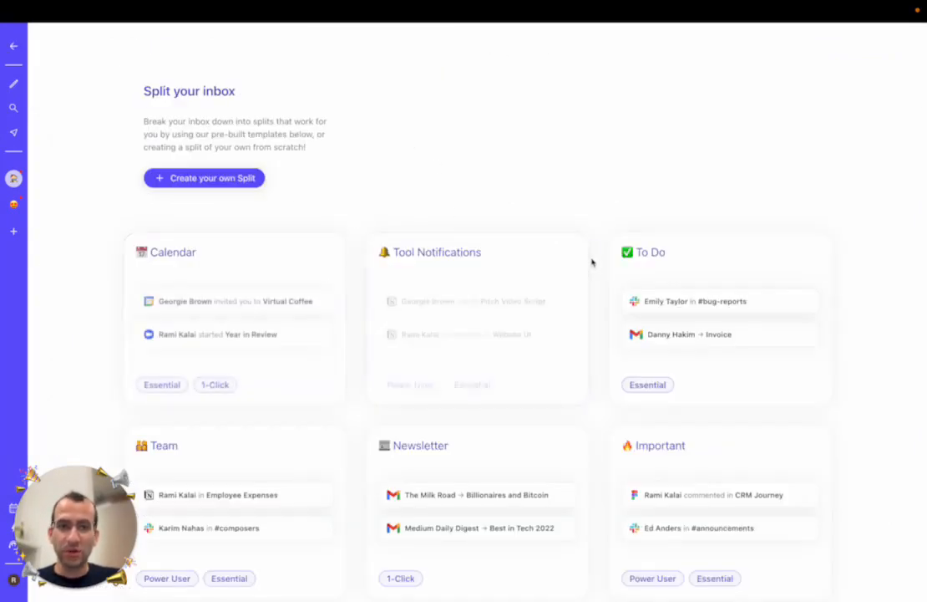
{"action": "scroll", "coordinate": [593, 262], "scroll_direction": "down", "scroll_amount": 3}
{"action": "scroll", "coordinate": [593, 262], "scroll_direction": "up", "scroll_amount": 3}
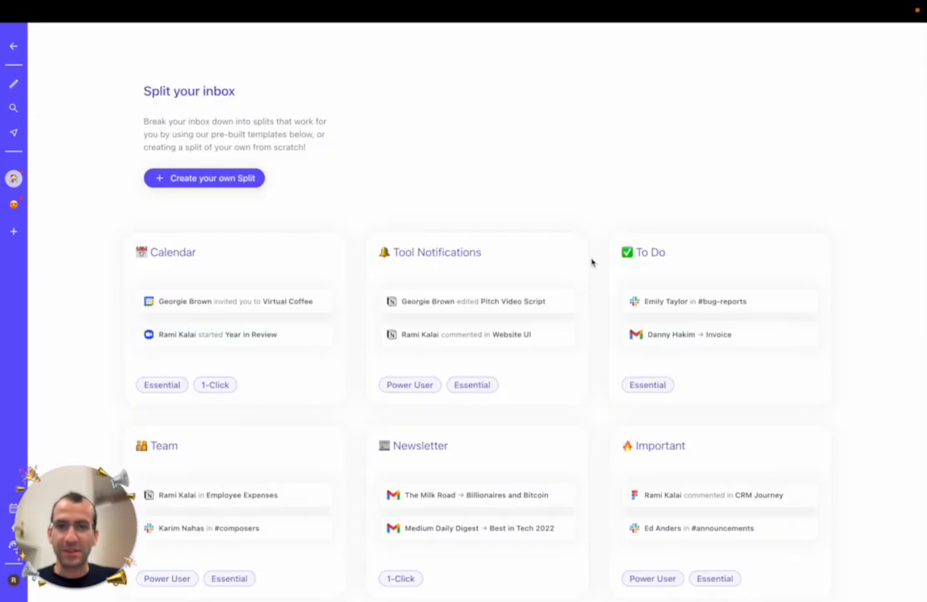
{"action": "left_click", "coordinate": [201, 178]}
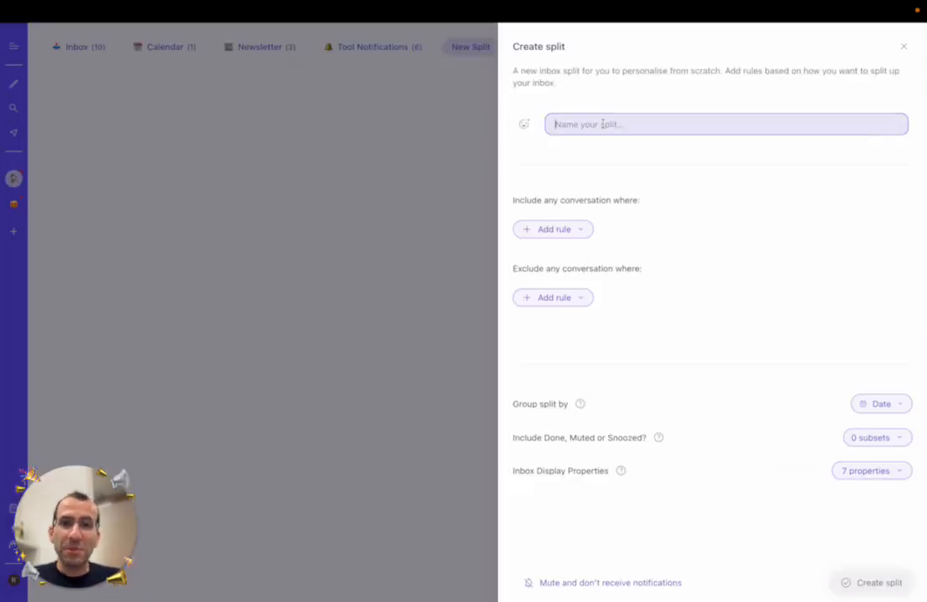
{"action": "type", "text": "Tewa"}
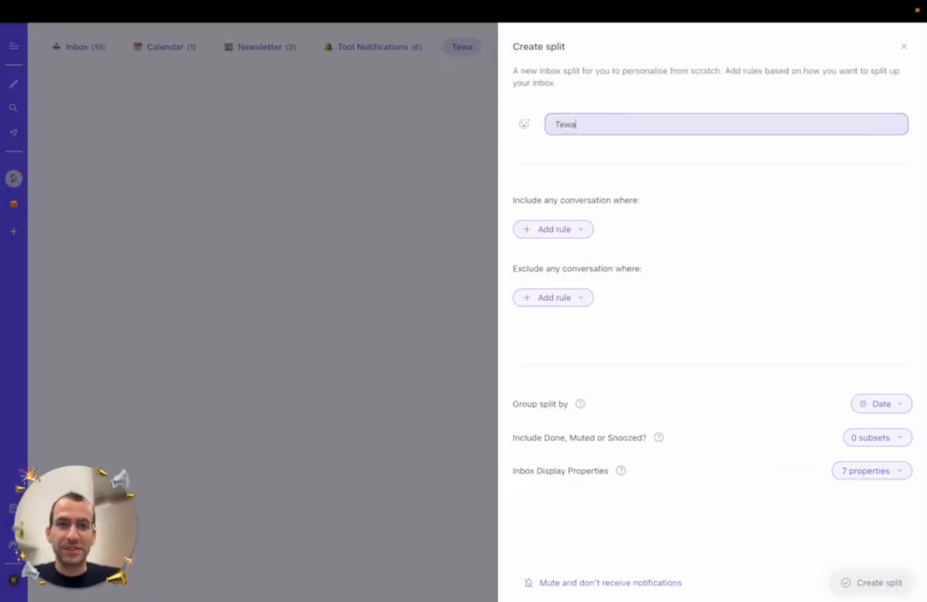
{"action": "type", "text": "m"}
{"action": "left_click", "coordinate": [524, 123]}
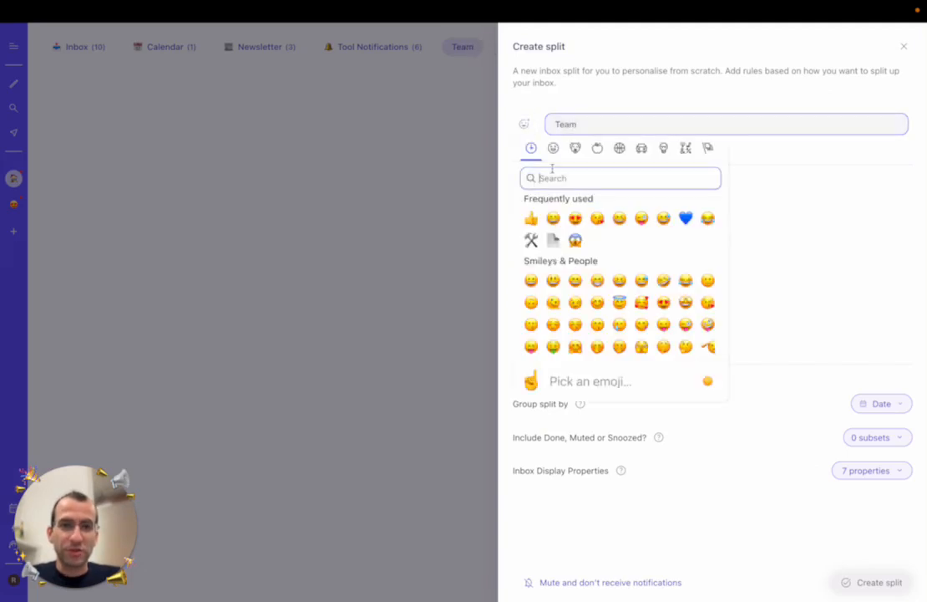
{"action": "left_click", "coordinate": [685, 218]}
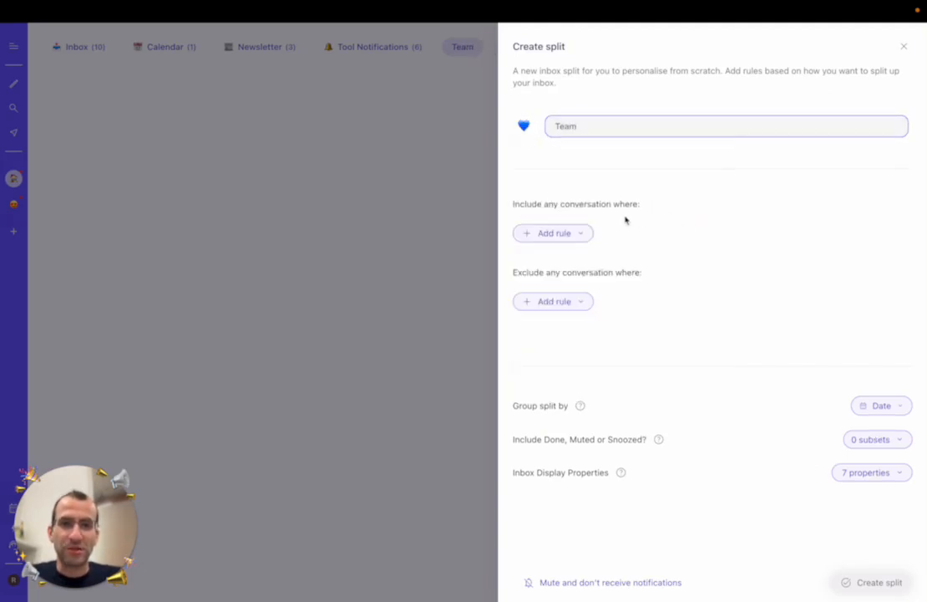
Add an include rule for Slack DMs to the Team split, choosing four teammates from the Compose workspace.
{"action": "left_click", "coordinate": [572, 232]}
{"action": "scroll", "coordinate": [594, 371], "scroll_direction": "down", "scroll_amount": 3}
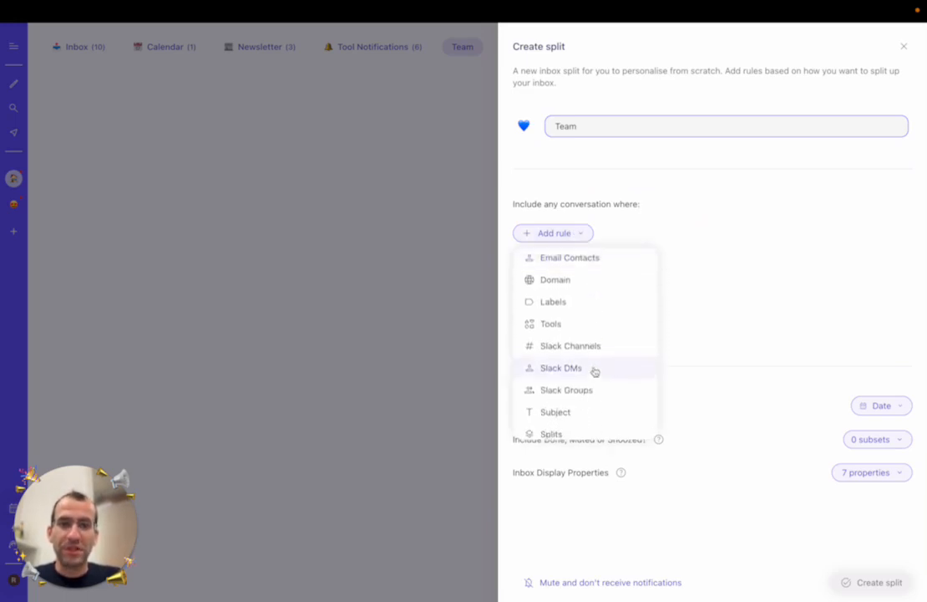
{"action": "scroll", "coordinate": [594, 372], "scroll_direction": "up", "scroll_amount": 3}
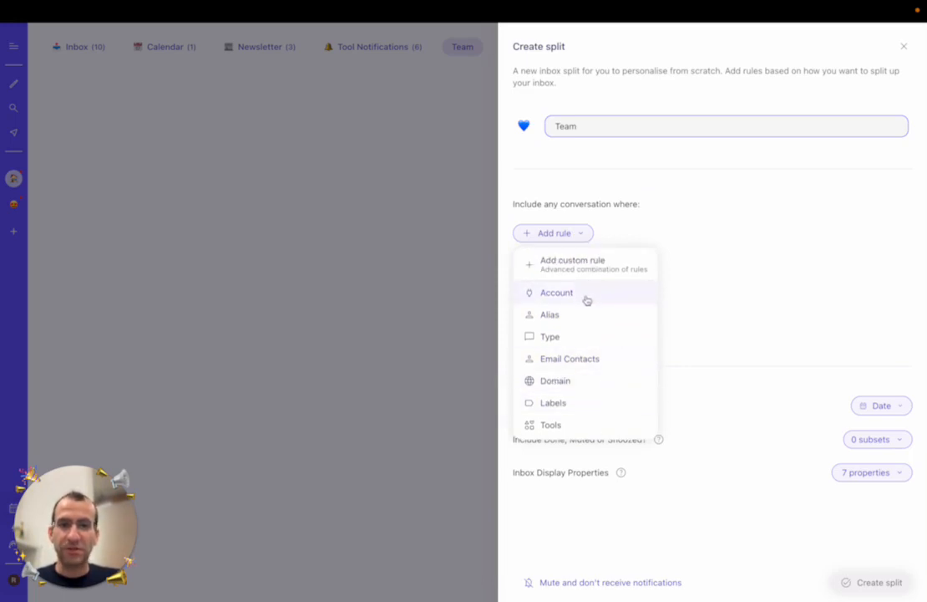
{"action": "scroll", "coordinate": [604, 342], "scroll_direction": "down", "scroll_amount": 2}
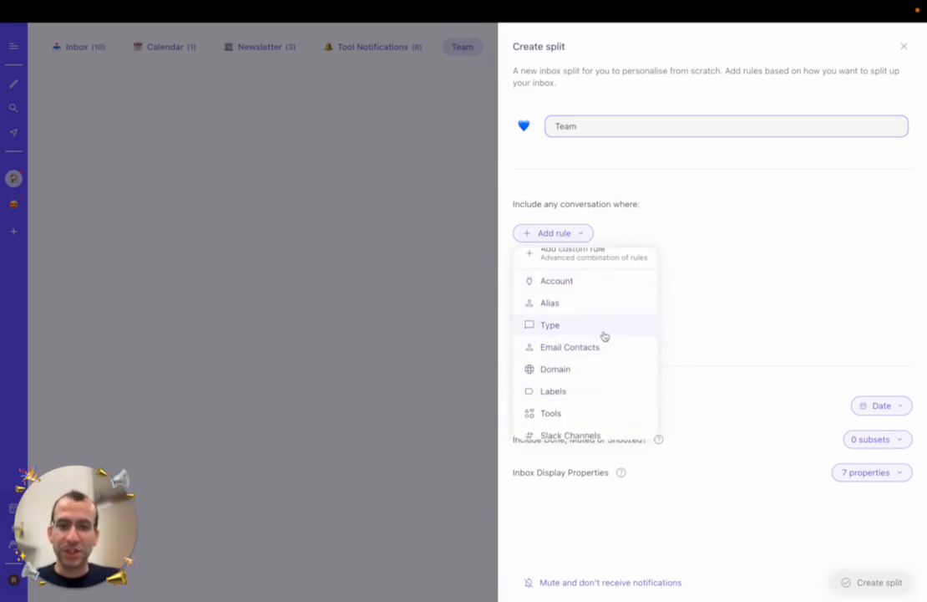
{"action": "scroll", "coordinate": [610, 334], "scroll_direction": "down", "scroll_amount": 1}
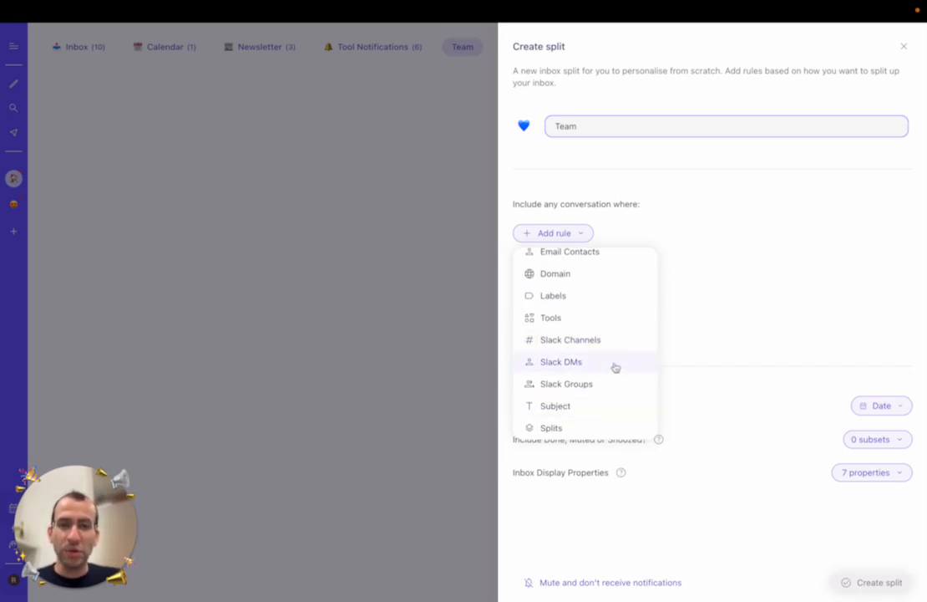
{"action": "left_click", "coordinate": [615, 367]}
{"action": "scroll", "coordinate": [538, 325], "scroll_direction": "down", "scroll_amount": 2}
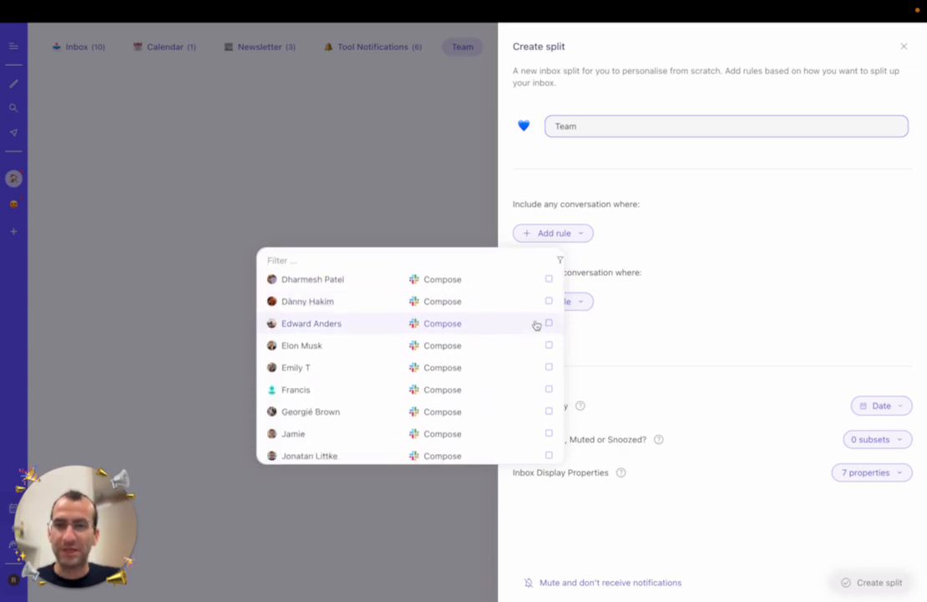
{"action": "left_click", "coordinate": [535, 307]}
{"action": "scroll", "coordinate": [534, 361], "scroll_direction": "down", "scroll_amount": 1}
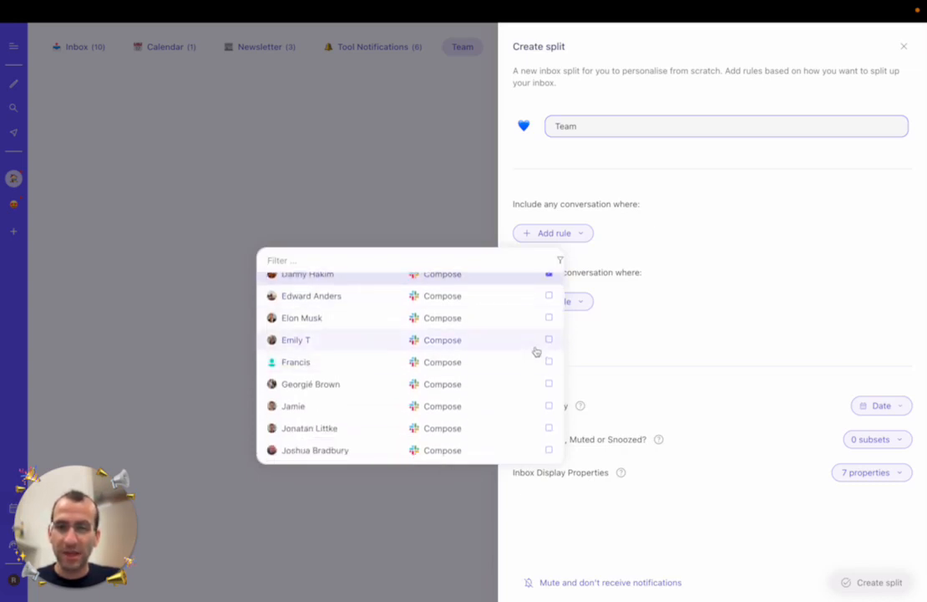
{"action": "left_click", "coordinate": [535, 349]}
{"action": "scroll", "coordinate": [534, 351], "scroll_direction": "down", "scroll_amount": 2}
{"action": "left_click", "coordinate": [524, 336]}
{"action": "scroll", "coordinate": [524, 339], "scroll_direction": "down", "scroll_amount": 4}
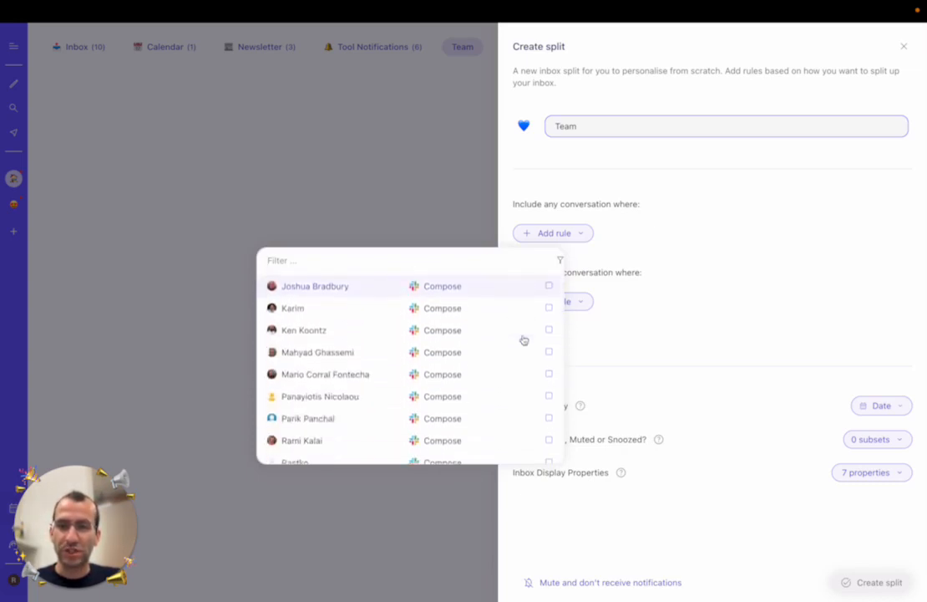
{"action": "left_click", "coordinate": [507, 311]}
{"action": "left_click", "coordinate": [691, 266]}
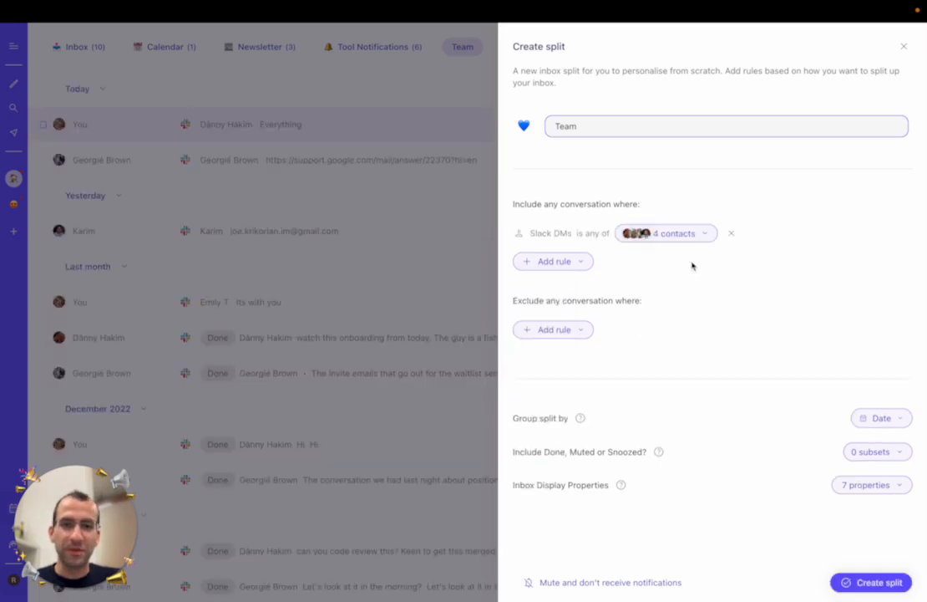
Add a Slack Channels include rule covering composers, design-discussions, engineering and engineering-daily.
{"action": "left_click", "coordinate": [576, 263]}
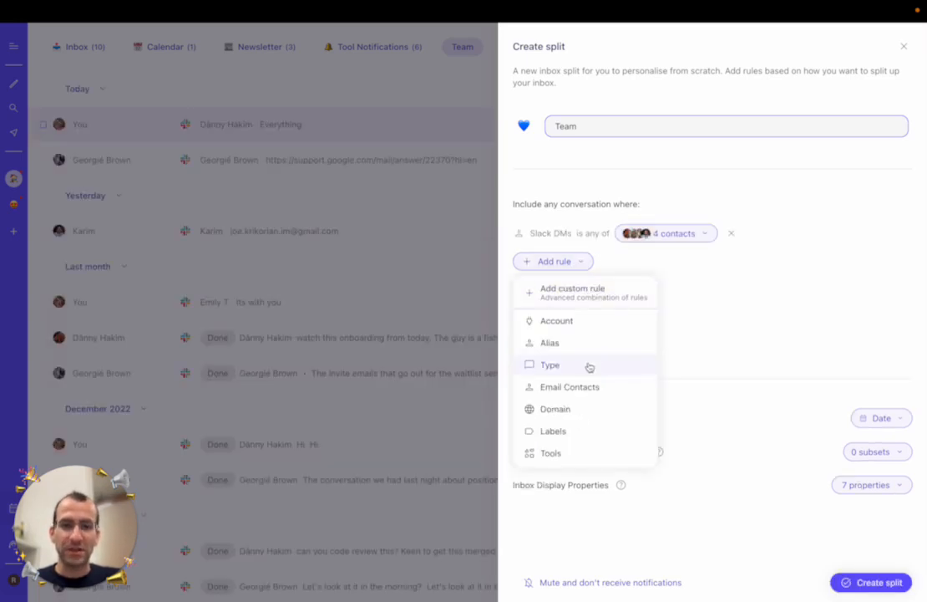
{"action": "scroll", "coordinate": [589, 369], "scroll_direction": "down", "scroll_amount": 2}
{"action": "left_click", "coordinate": [587, 402]}
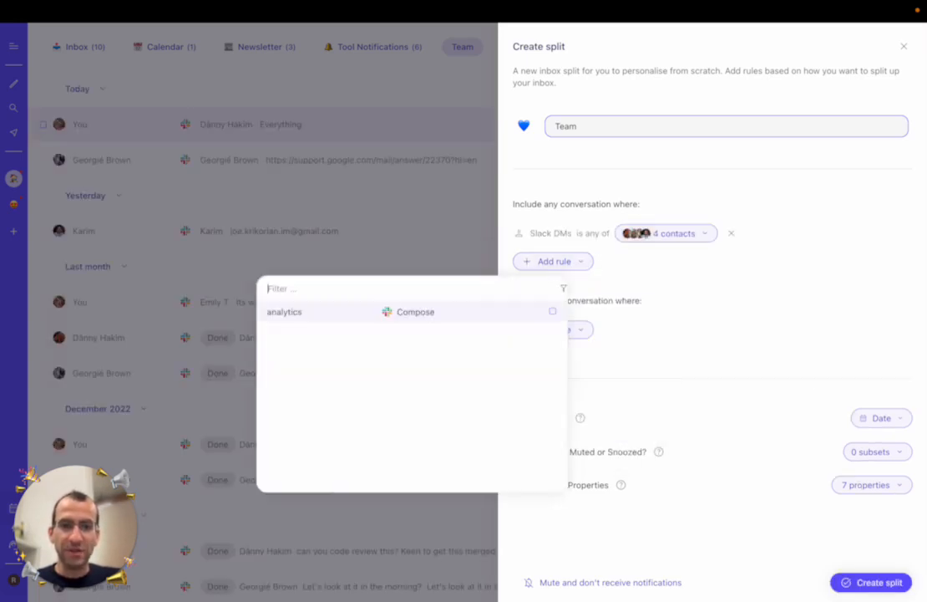
{"action": "scroll", "coordinate": [527, 372], "scroll_direction": "down", "scroll_amount": 3}
{"action": "scroll", "coordinate": [515, 397], "scroll_direction": "down", "scroll_amount": 2}
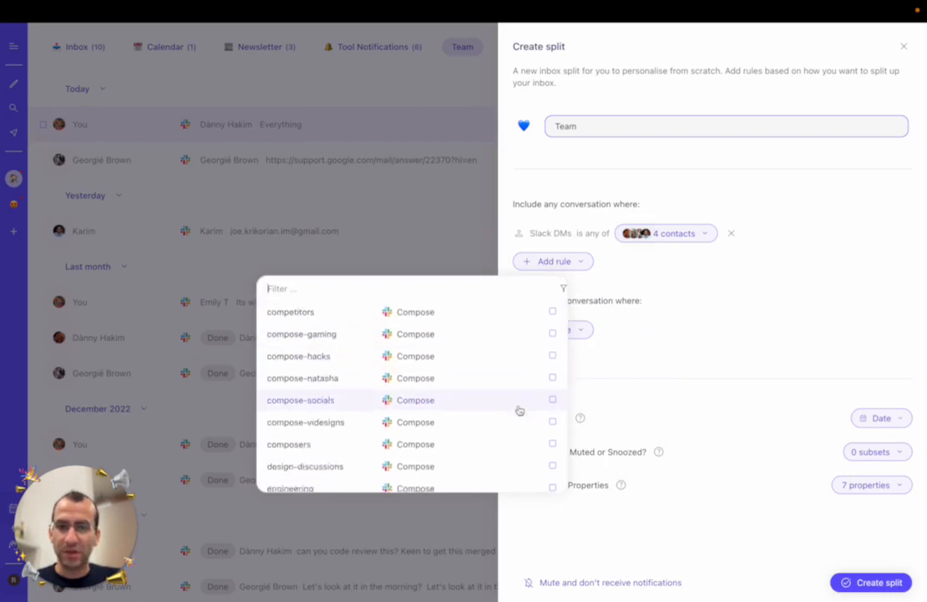
{"action": "left_click", "coordinate": [528, 428]}
{"action": "scroll", "coordinate": [524, 401], "scroll_direction": "down", "scroll_amount": 3}
{"action": "left_click", "coordinate": [519, 345]}
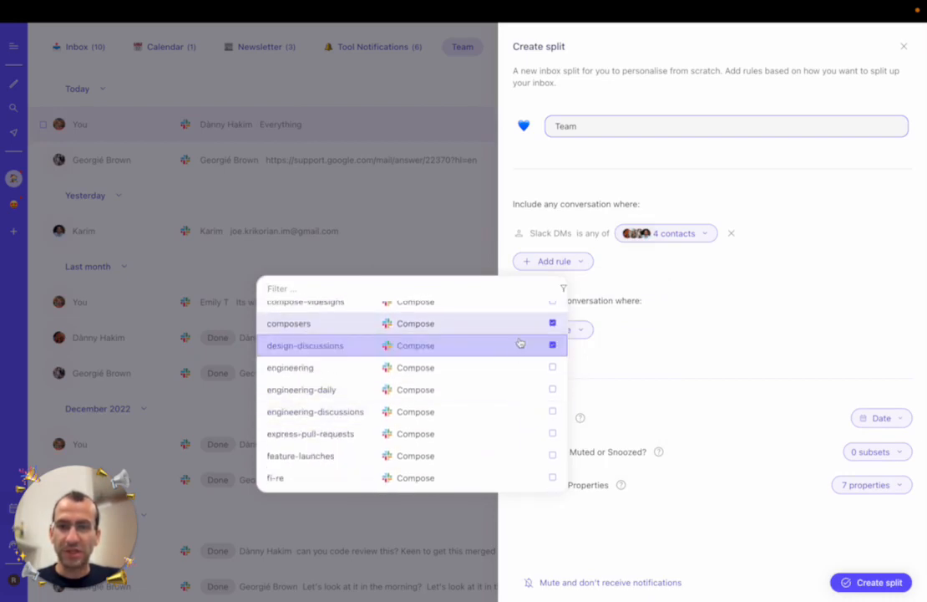
{"action": "left_click", "coordinate": [507, 368]}
{"action": "left_click", "coordinate": [535, 391]}
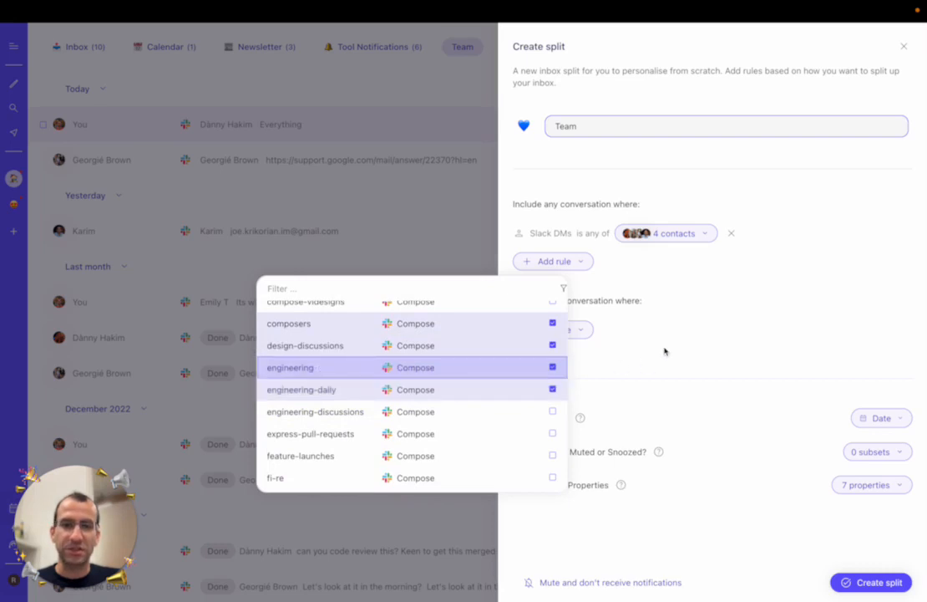
{"action": "left_click", "coordinate": [696, 315]}
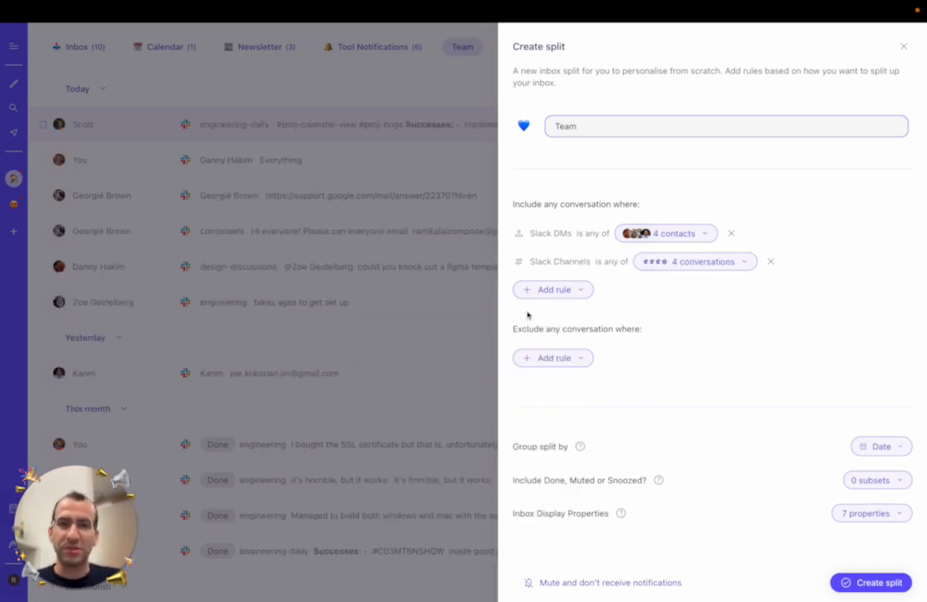
Add an Email Contacts include rule, filtering by compose.im and choosing three teammates' addresses.
{"action": "left_click", "coordinate": [583, 294]}
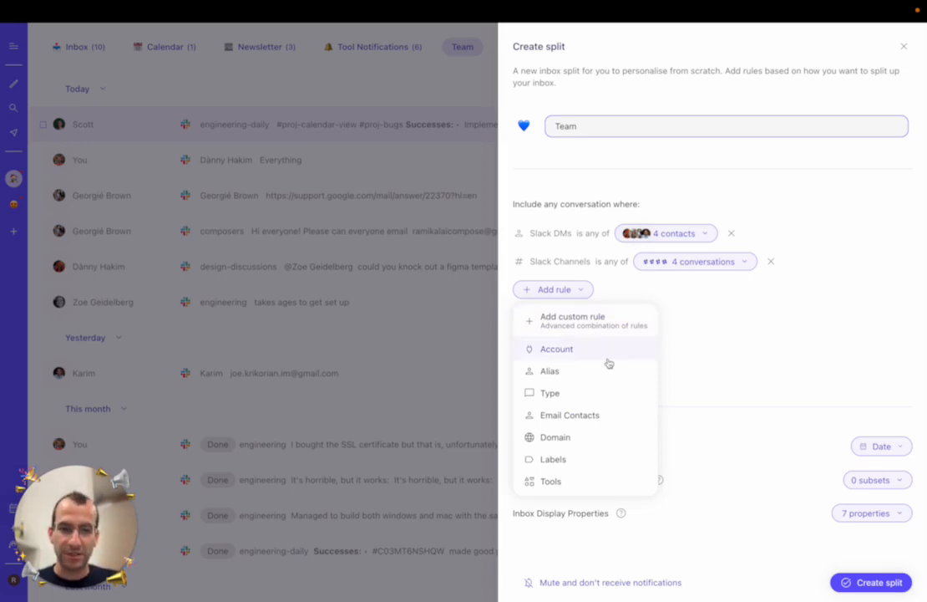
{"action": "scroll", "coordinate": [606, 413], "scroll_direction": "down", "scroll_amount": 1}
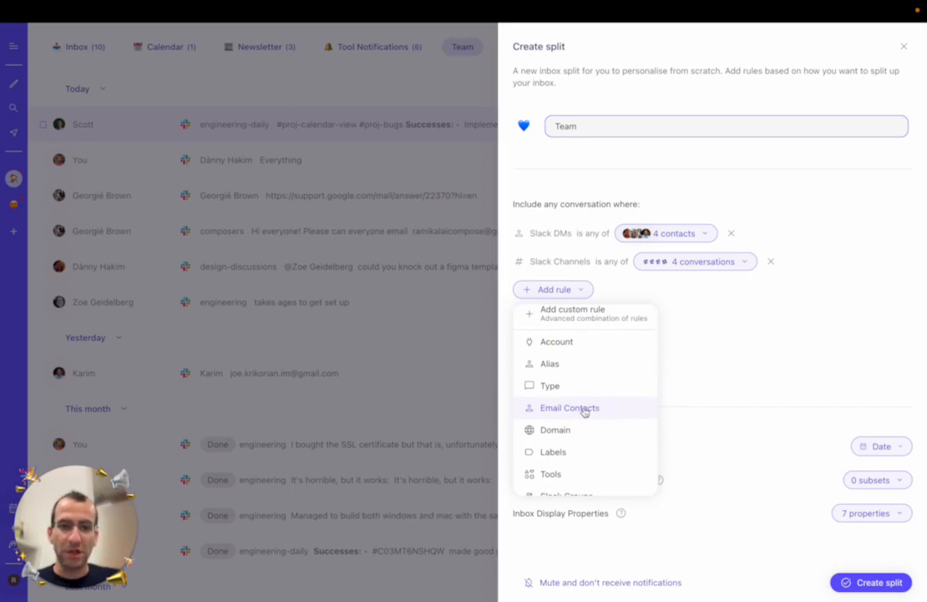
{"action": "left_click", "coordinate": [584, 411]}
{"action": "type", "text": "compose.im"}
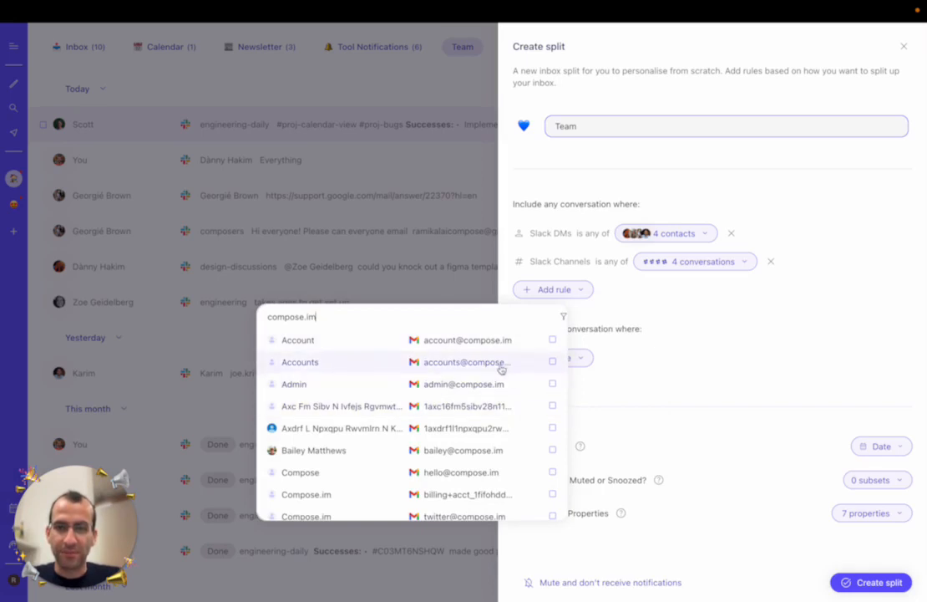
{"action": "scroll", "coordinate": [501, 369], "scroll_direction": "down", "scroll_amount": 5}
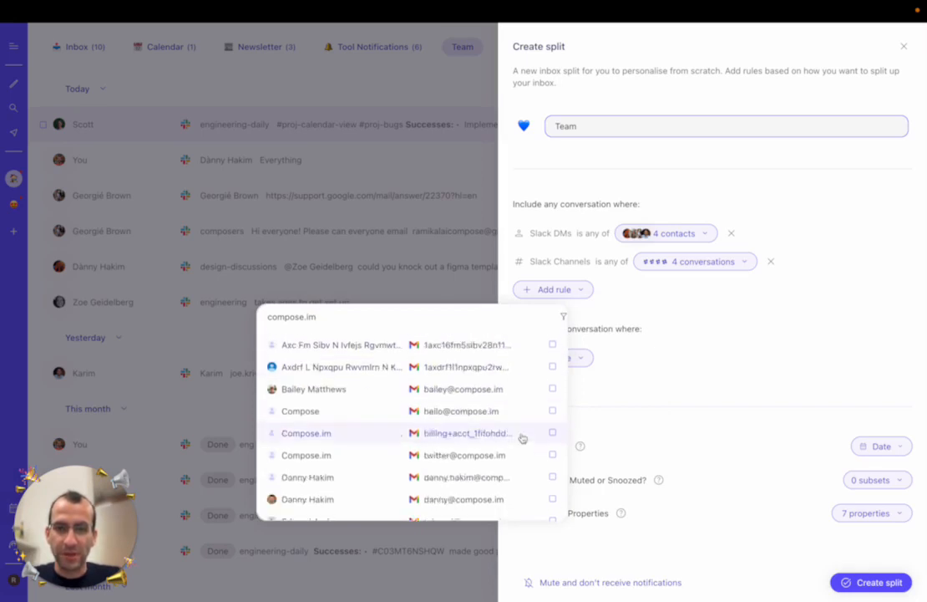
{"action": "left_click", "coordinate": [523, 413]}
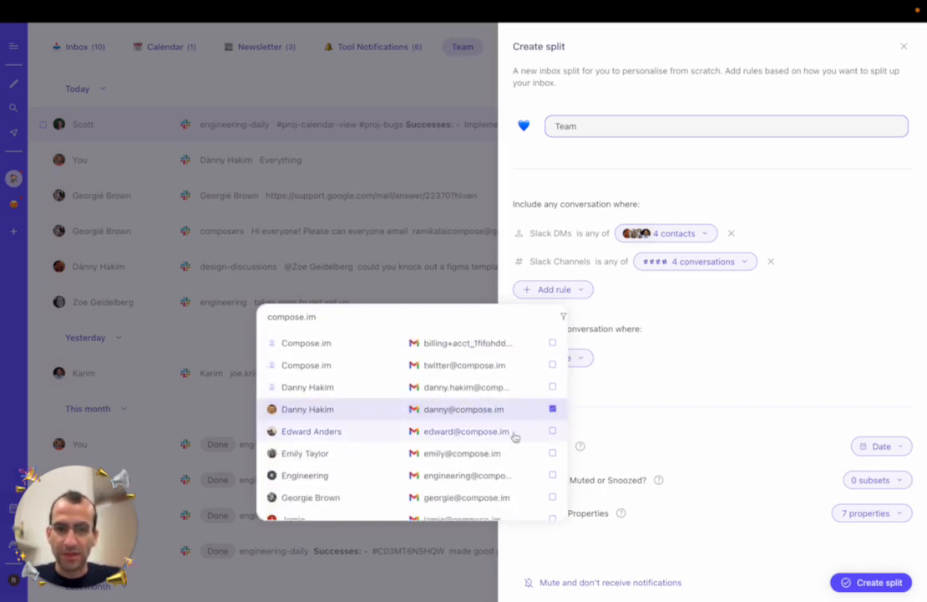
{"action": "left_click", "coordinate": [512, 432]}
{"action": "left_click", "coordinate": [501, 453]}
{"action": "left_click", "coordinate": [695, 393]}
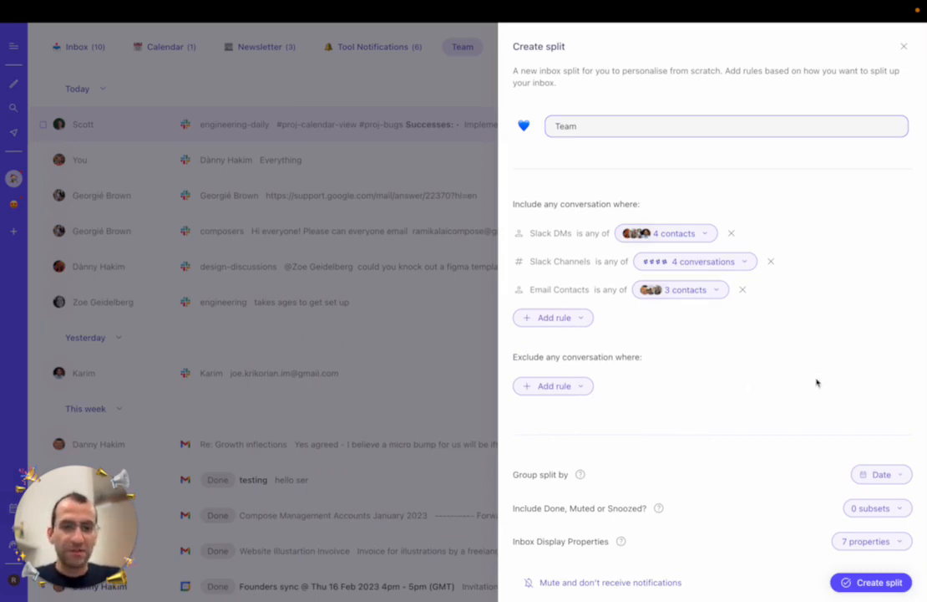
Review the Team split's options for grouping, including done, muted or snoozed conversations, and inbox display properties.
{"action": "left_click", "coordinate": [878, 474]}
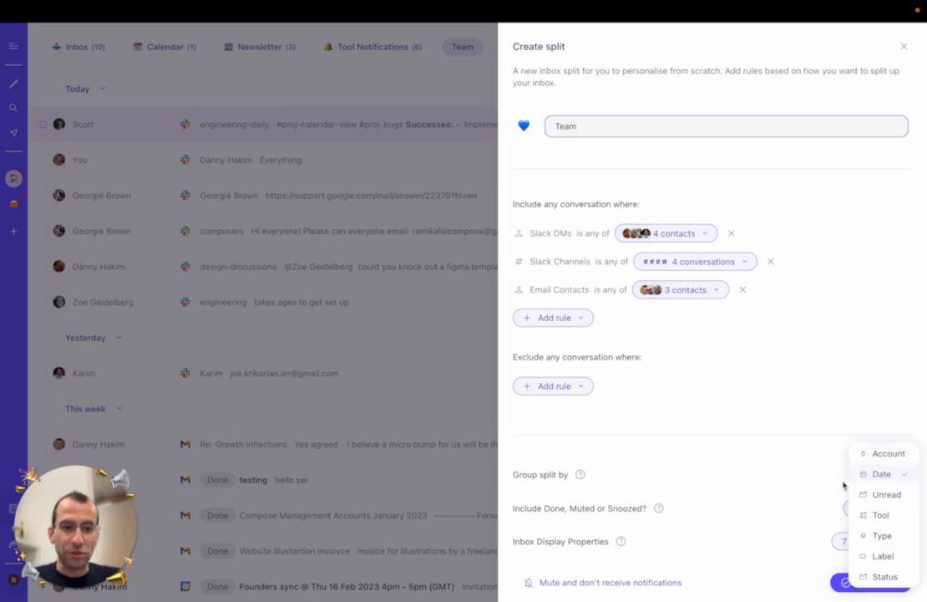
{"action": "left_click", "coordinate": [812, 491]}
{"action": "left_click", "coordinate": [875, 508]}
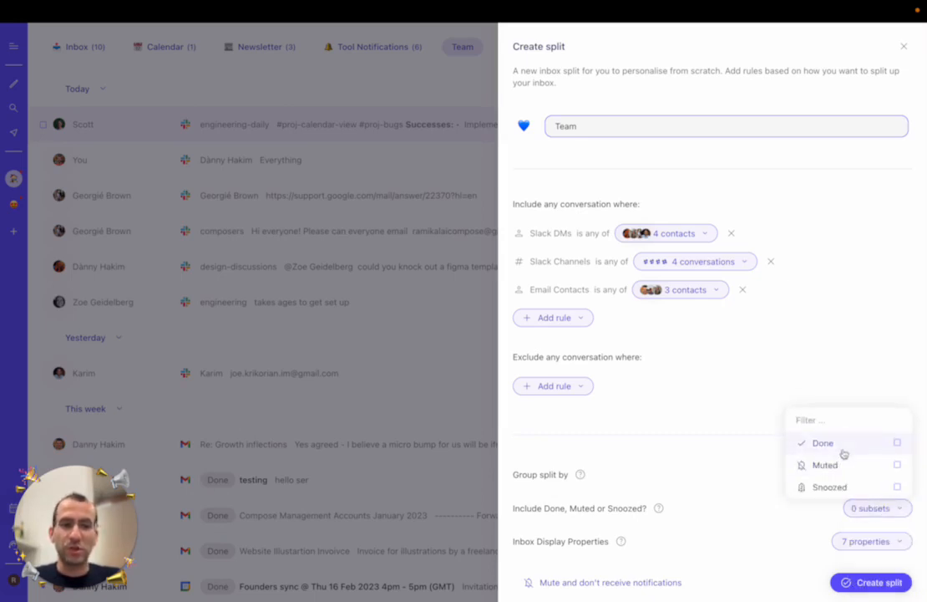
{"action": "left_click", "coordinate": [725, 477]}
{"action": "left_click", "coordinate": [862, 541]}
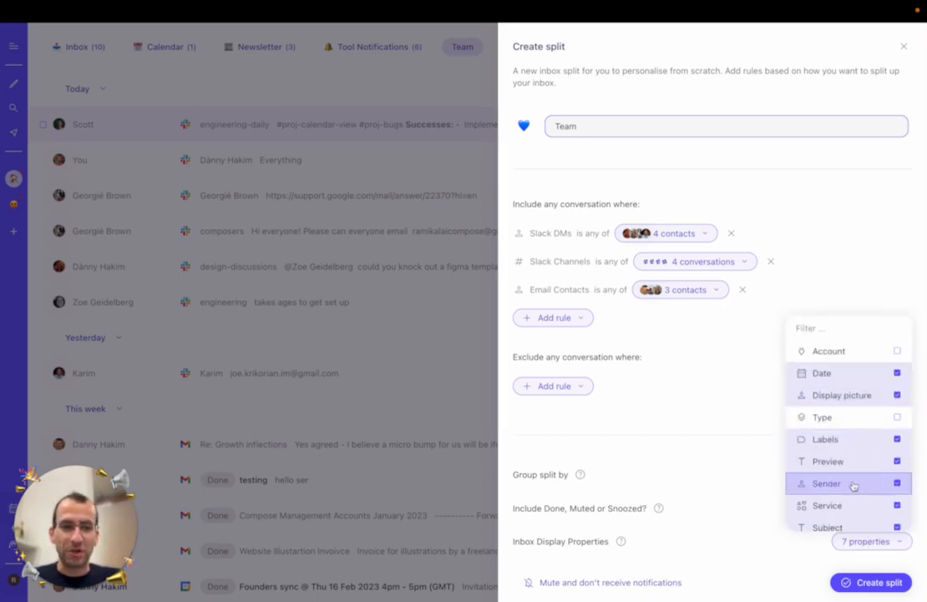
{"action": "left_click", "coordinate": [754, 443]}
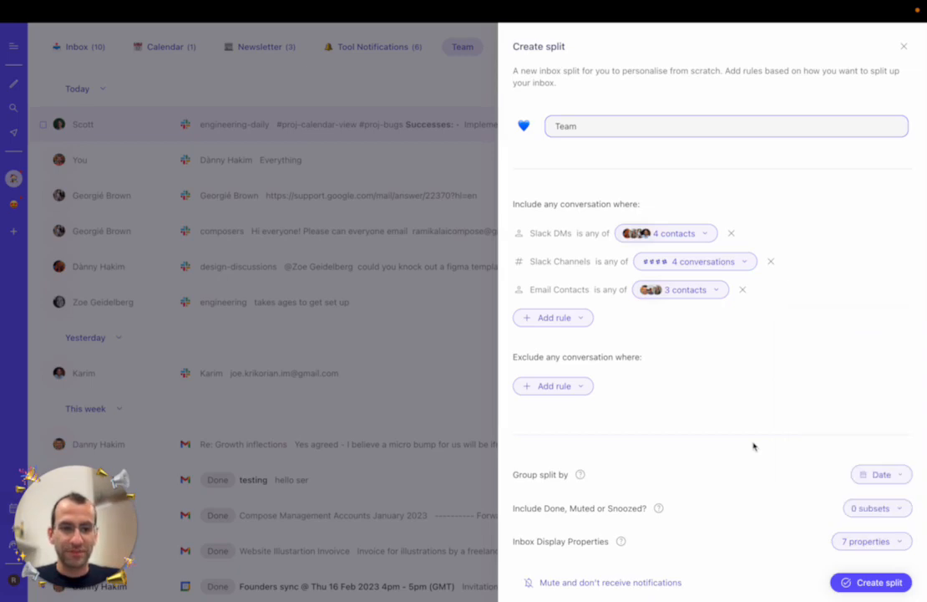
Create the Team split and move it directly after Inbox, ahead of Calendar.
{"action": "left_click", "coordinate": [856, 585]}
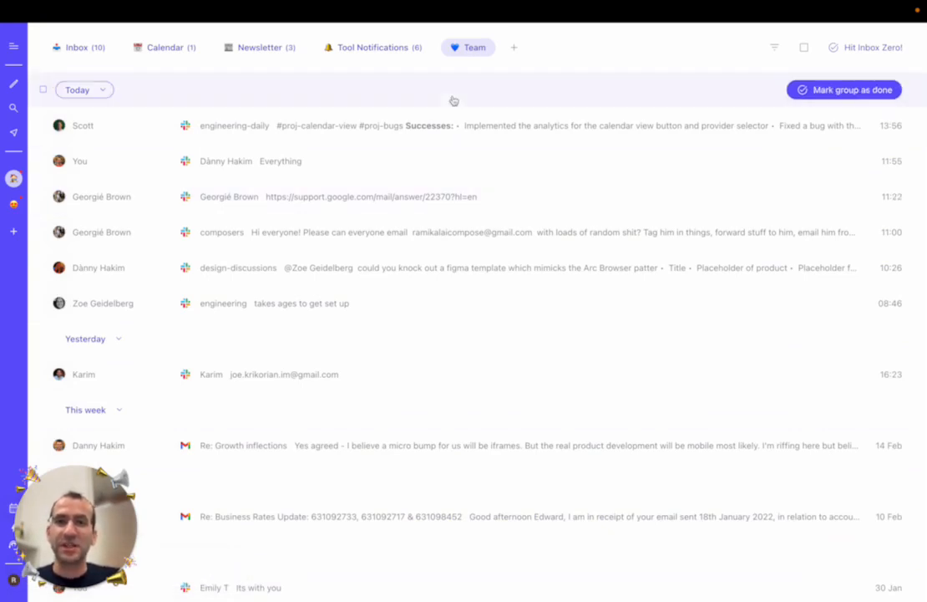
{"action": "mouse_move", "coordinate": [468, 48]}
{"action": "left_mouse_down"}
{"action": "mouse_move", "coordinate": [424, 58]}
{"action": "mouse_move", "coordinate": [151, 49]}
{"action": "left_mouse_up"}
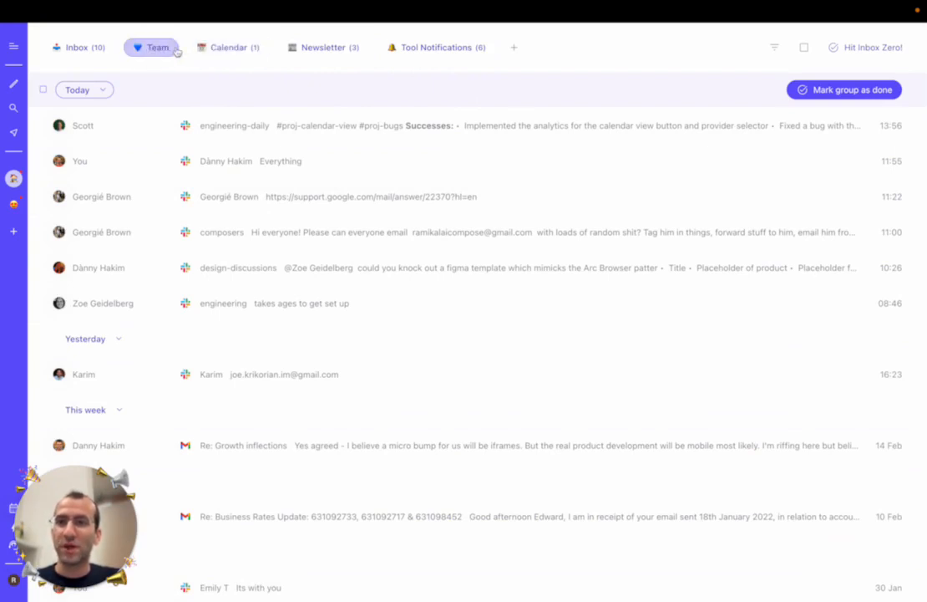